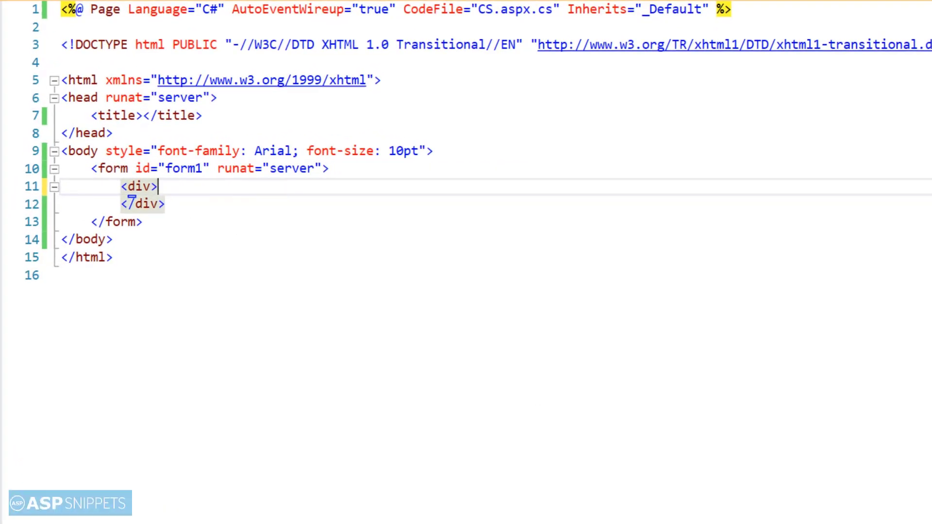
Add a 'Your Name:' span and an asp:TextBox with ID txtUserName and runat server
key(Return)
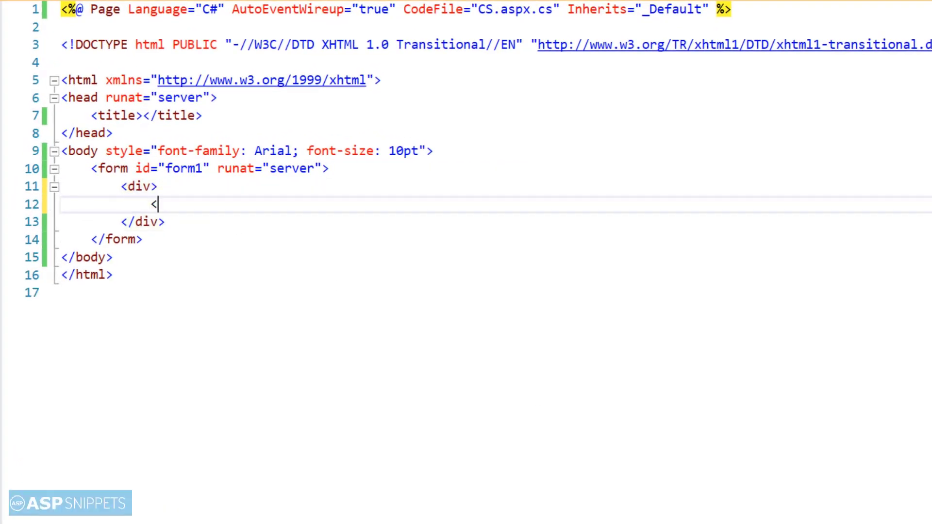
text(<span>)
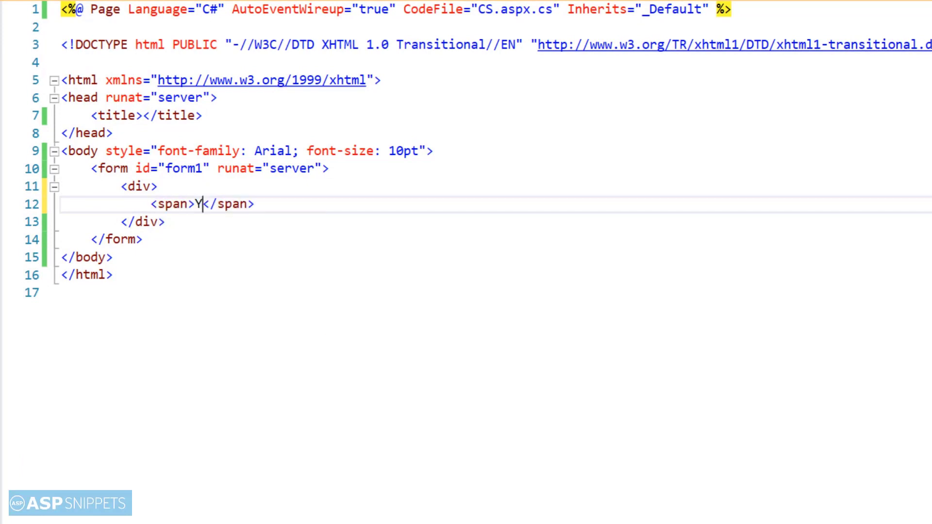
text(Your Name)
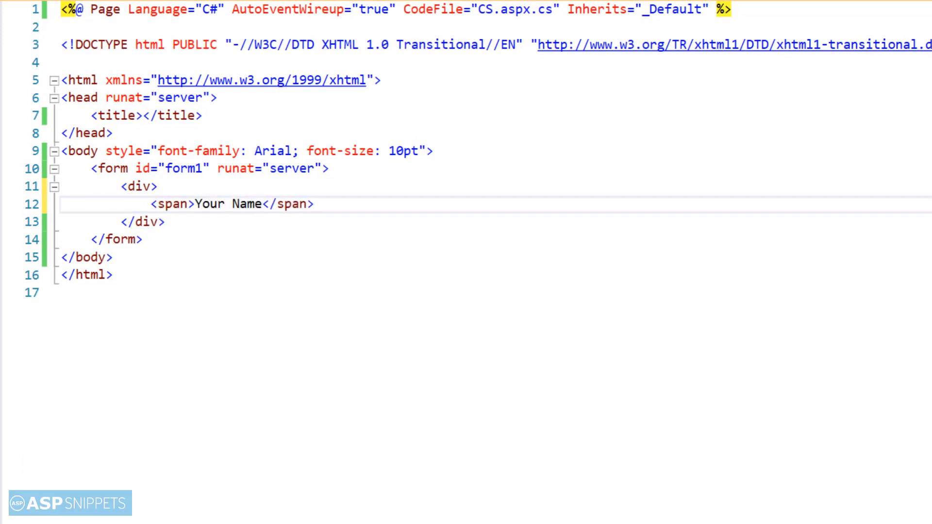
text(:)
key(End)
key(Return)
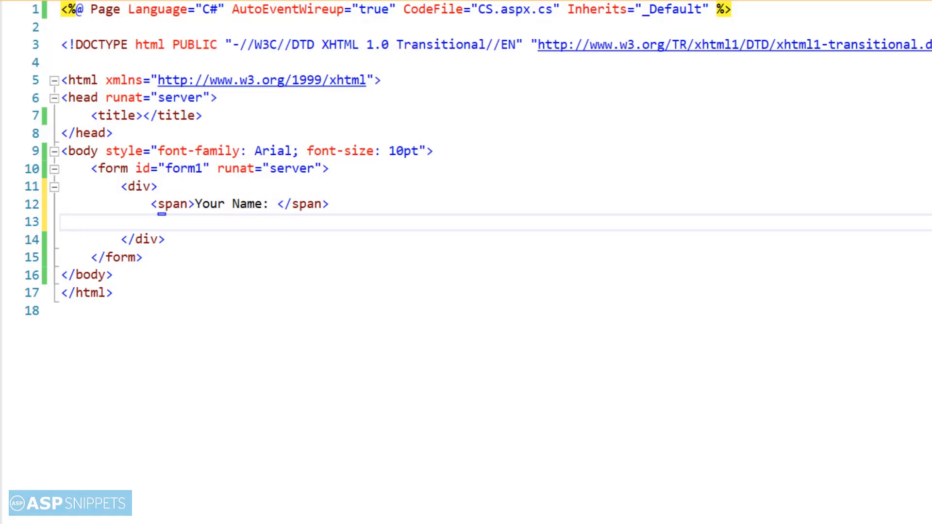
text(<asp:Te)
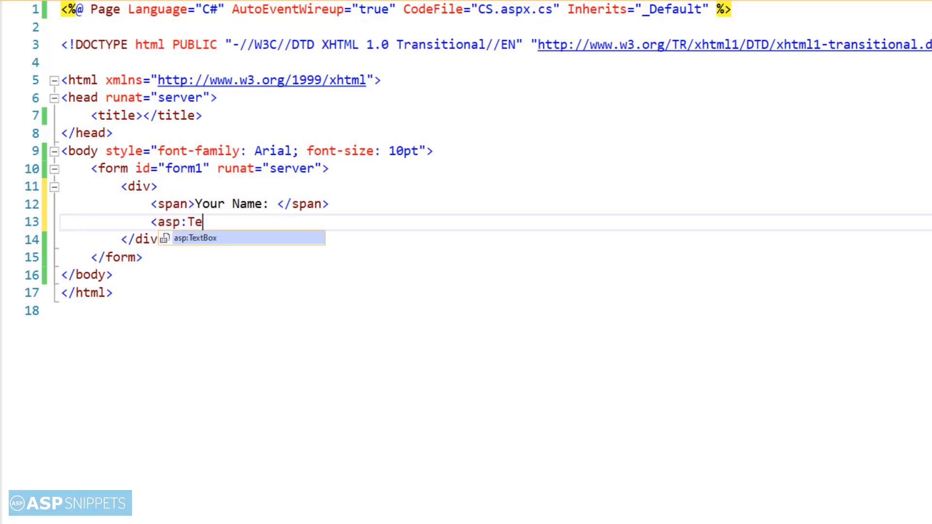
key(Tab)
text(ID=")
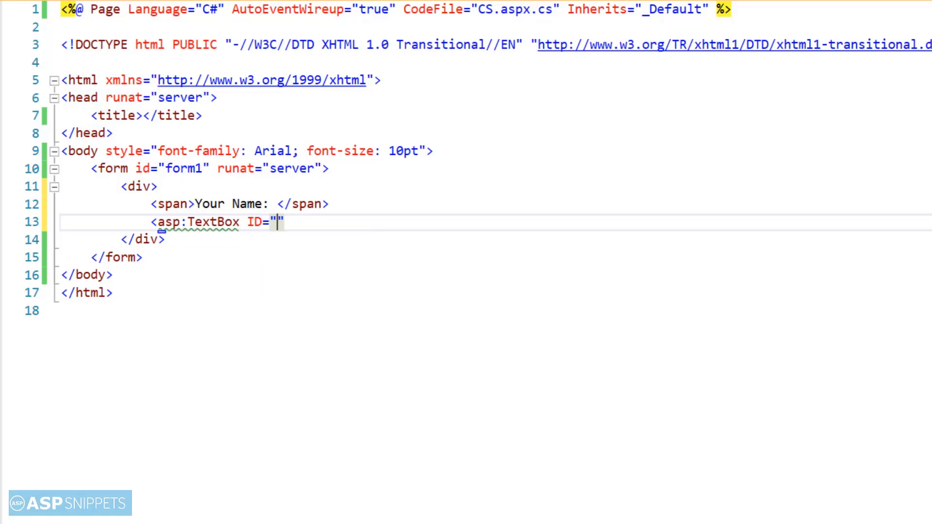
text(txt)
text(UserName")
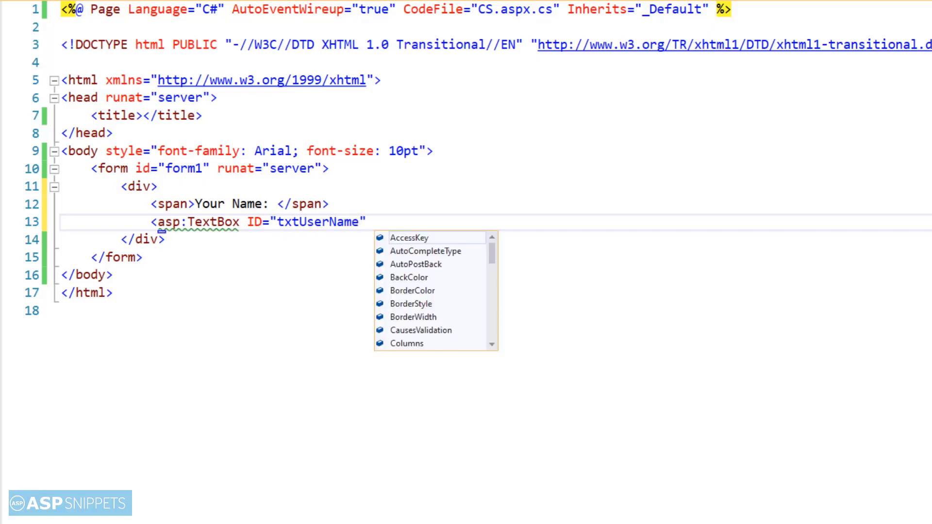
text( runat=")
key(Tab)
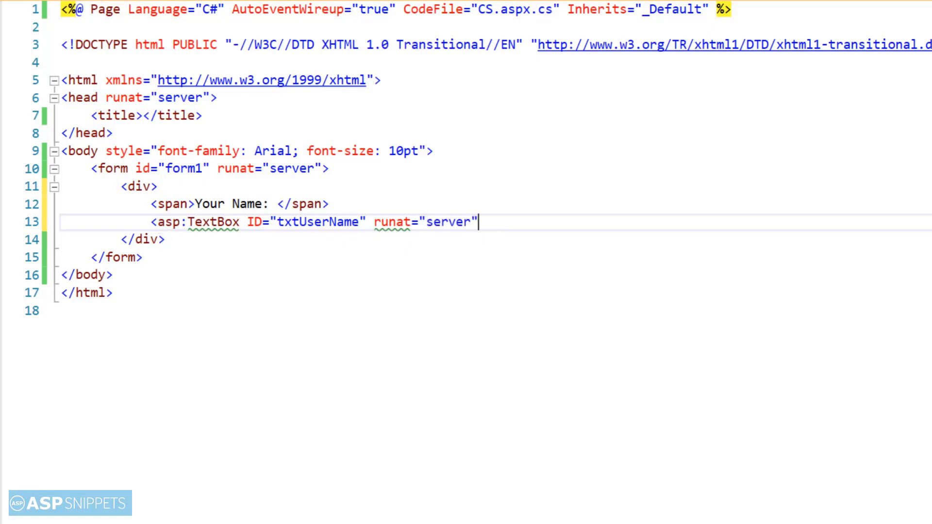
text(></asp:TextBox>)
key(Return)
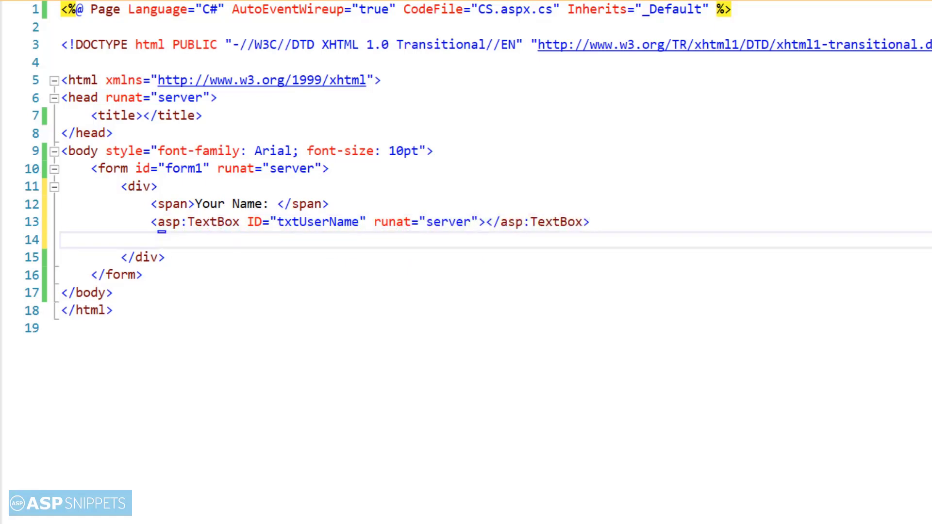
key(shift+Up)
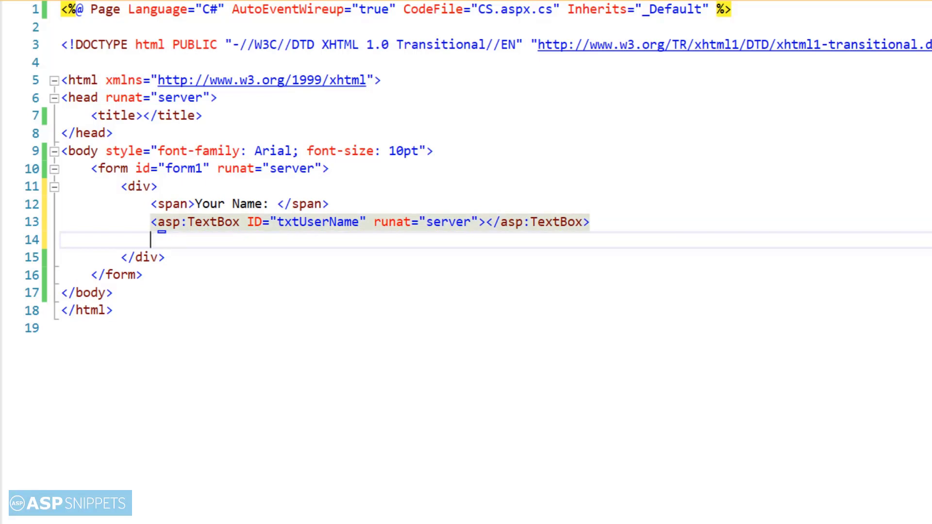
text(<input )
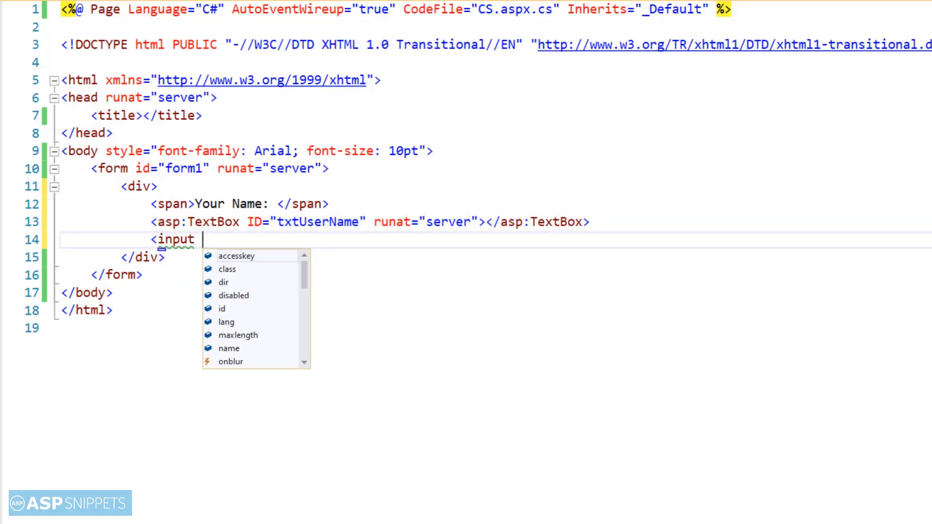
text(type=")
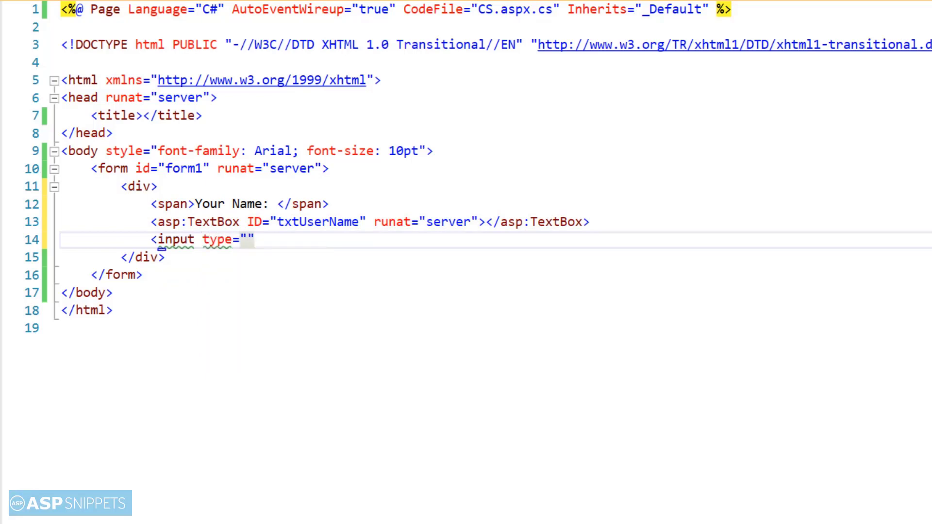
text(button" id="btnGetTime)
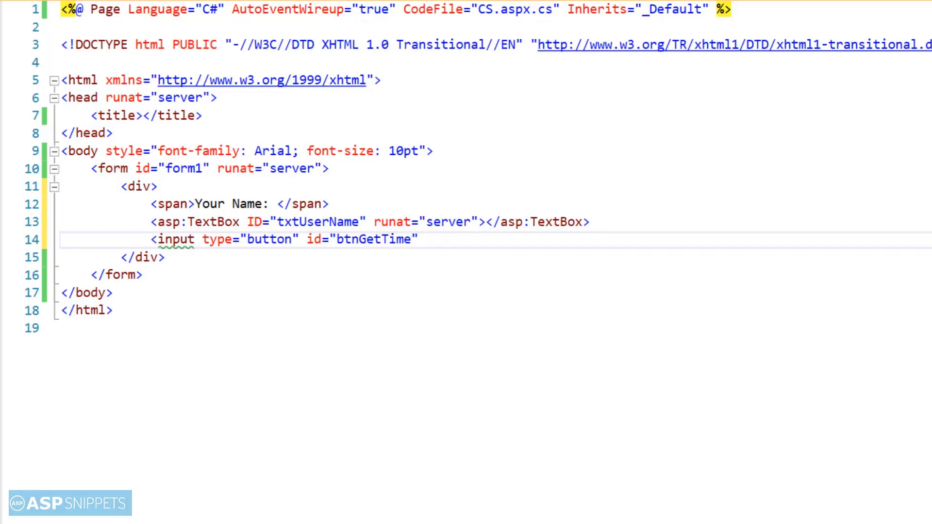
text(")
text( value="Show Current Time")
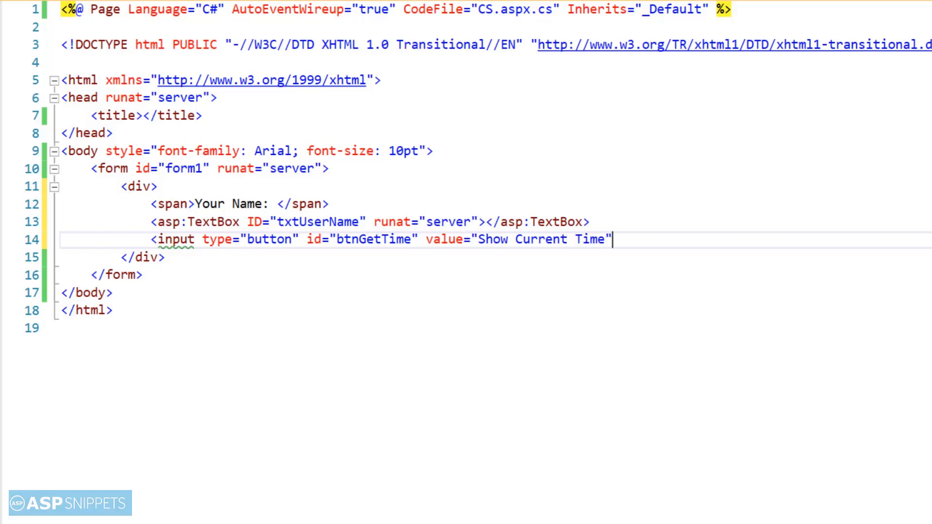
text( />)
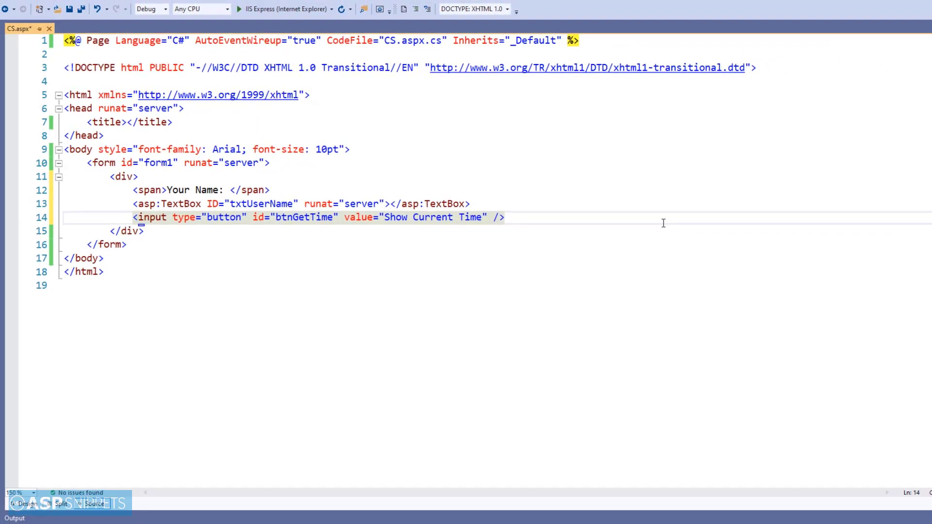
Add a btnGetTime button input labelled 'Show Current Time' below the TextBox
right_click(663, 223)
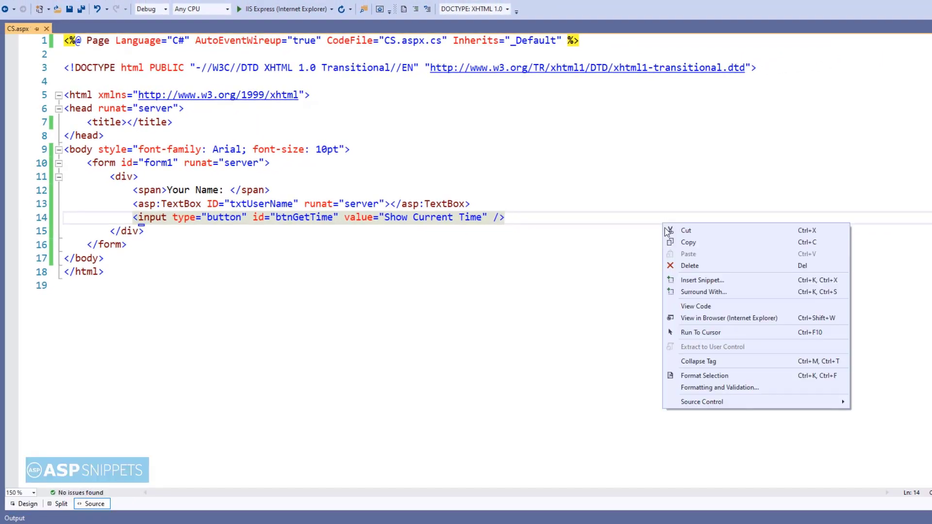
In the code-behind, add a [System.Web.Services.WebMethod] attribute below Page_Load
click(696, 306)
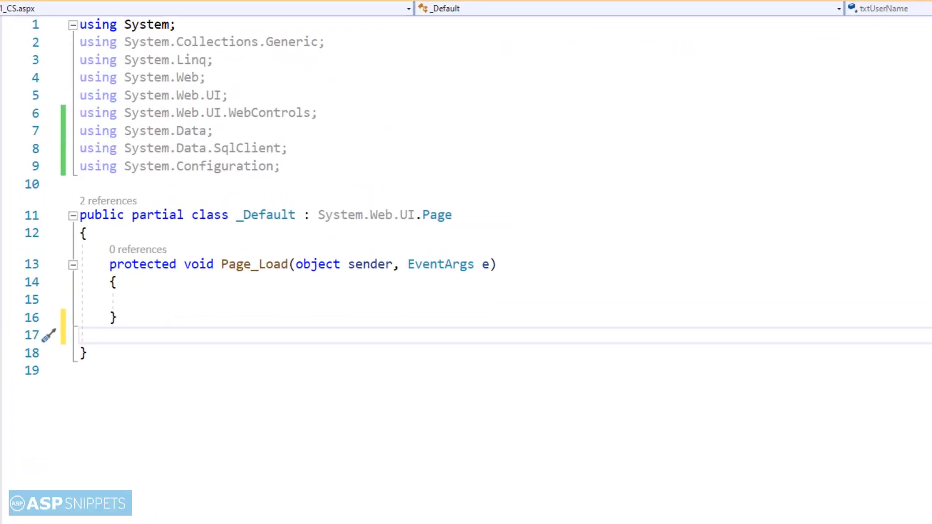
text([syste)
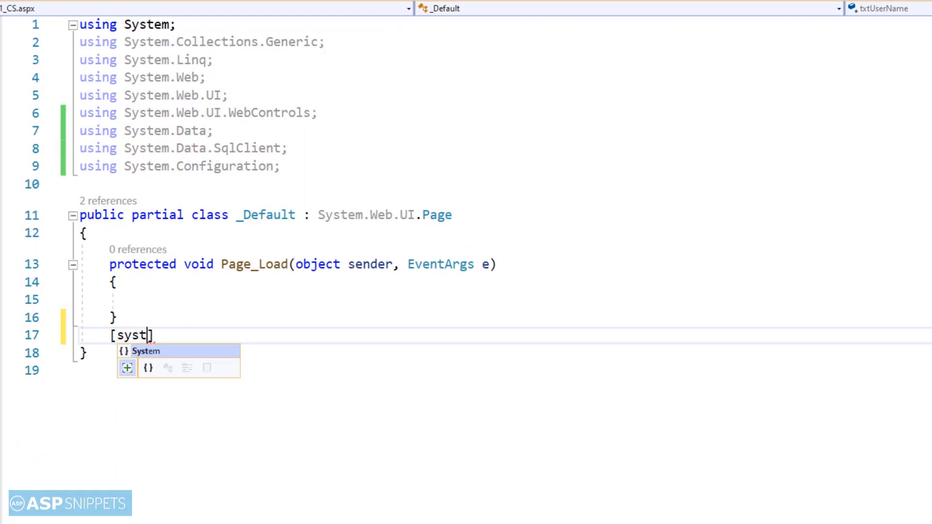
text(m.)
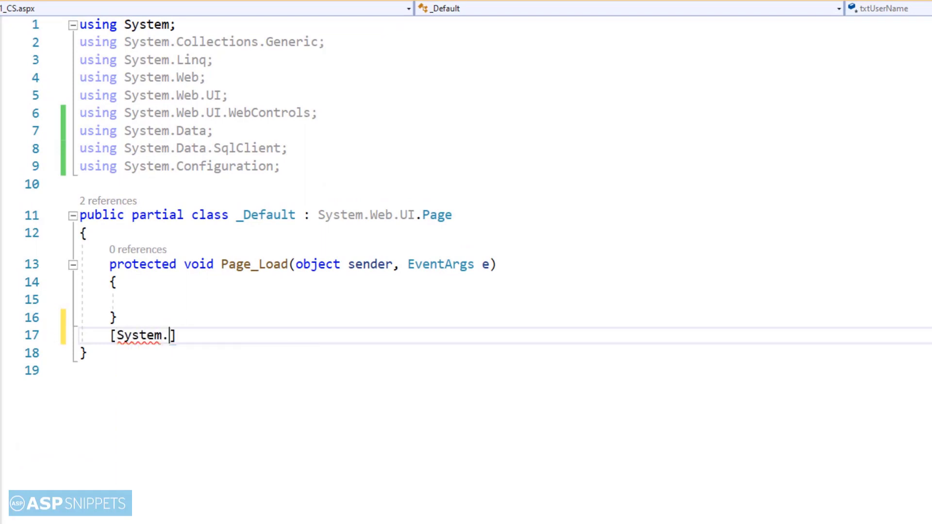
text(web.serv)
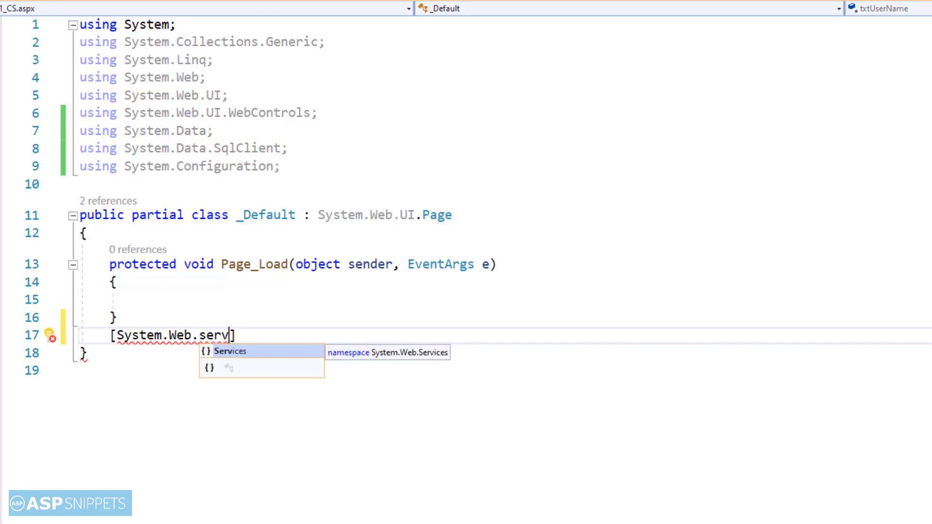
text(.web)
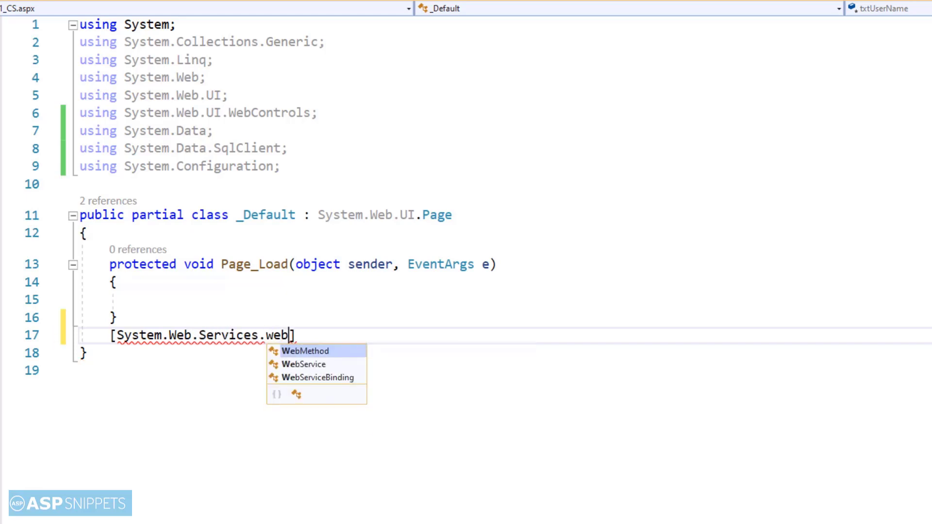
key(Tab)
key(End)
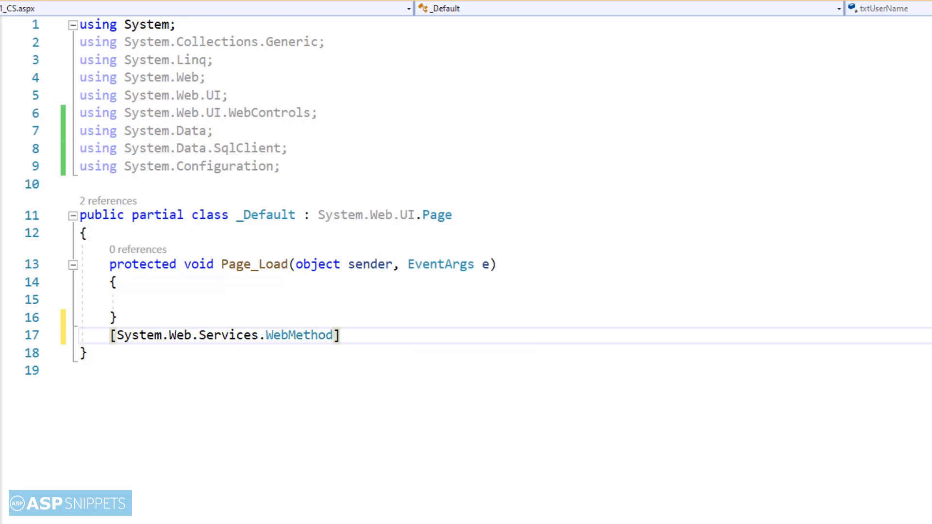
key(Return)
text(publi)
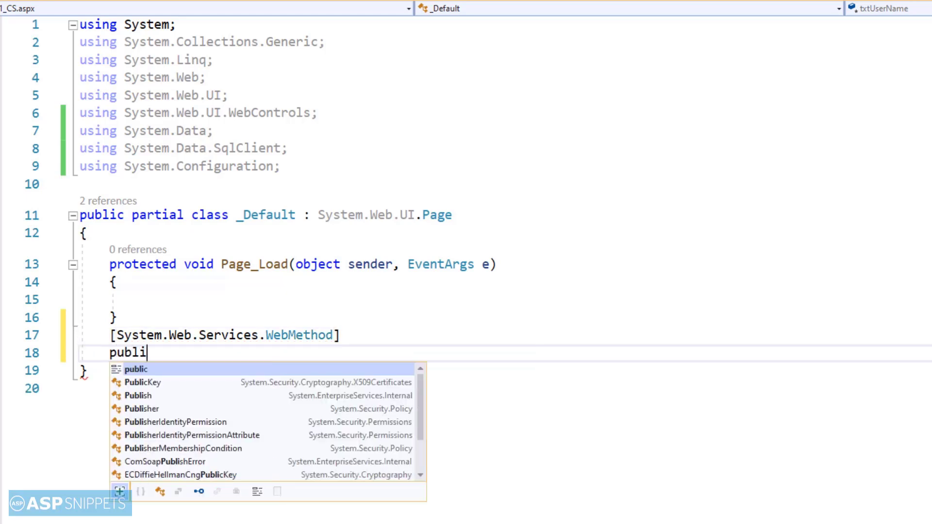
text(c static string GetCurrentTime)
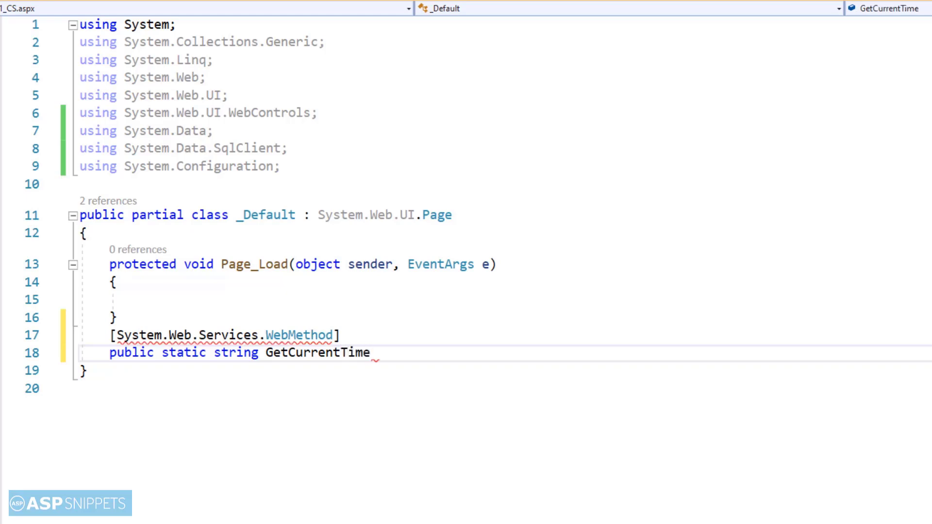
text((string name)
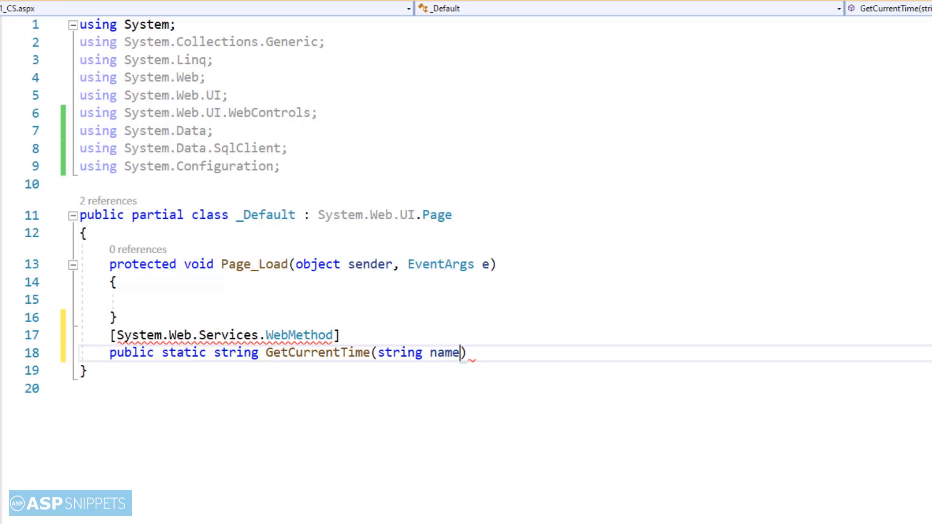
Write static GetCurrentTime(string name) returning Hello + name + Environment.NewLine + DateTime.Now.ToString()
key(End)
key(Return)
text({)
key(Return)
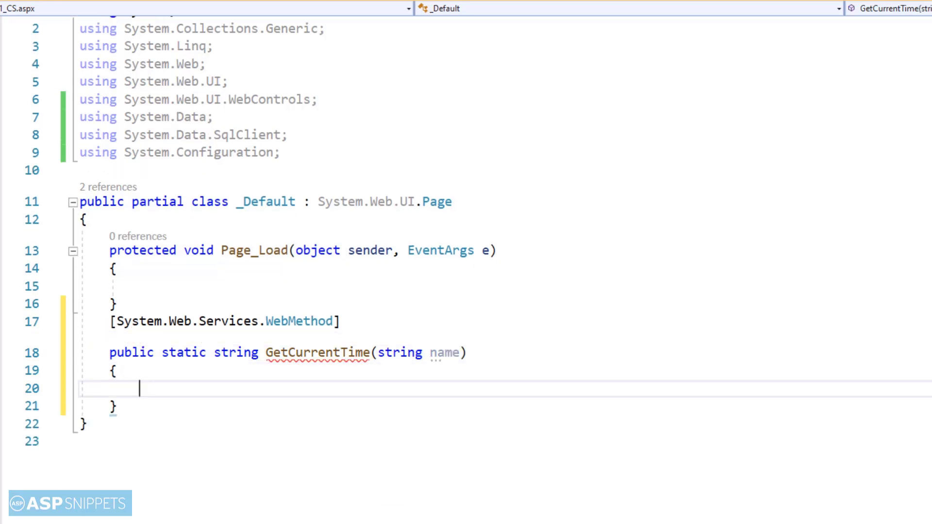
text(retur)
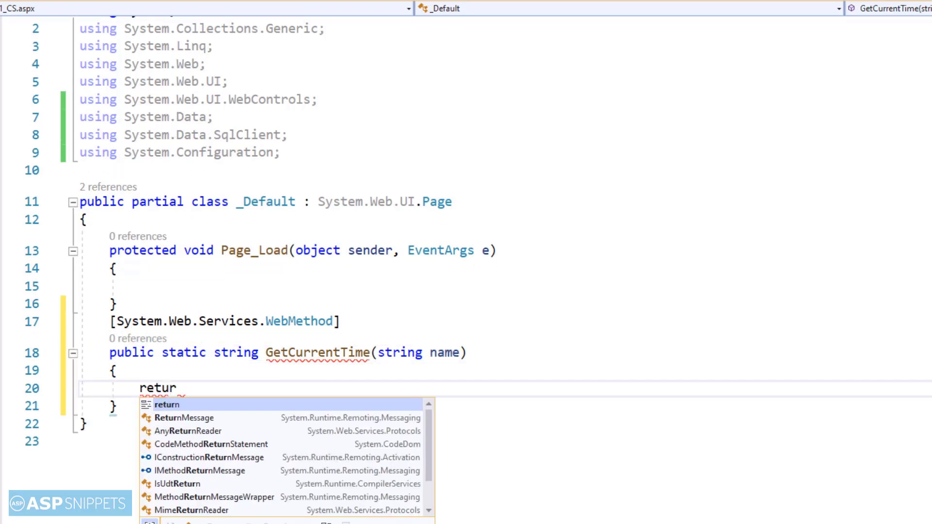
text(n)
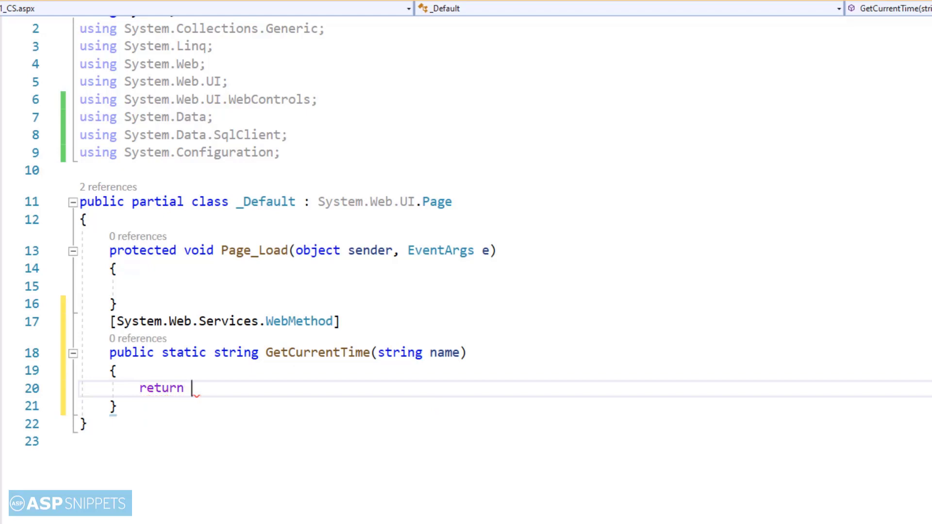
text( "Hello)
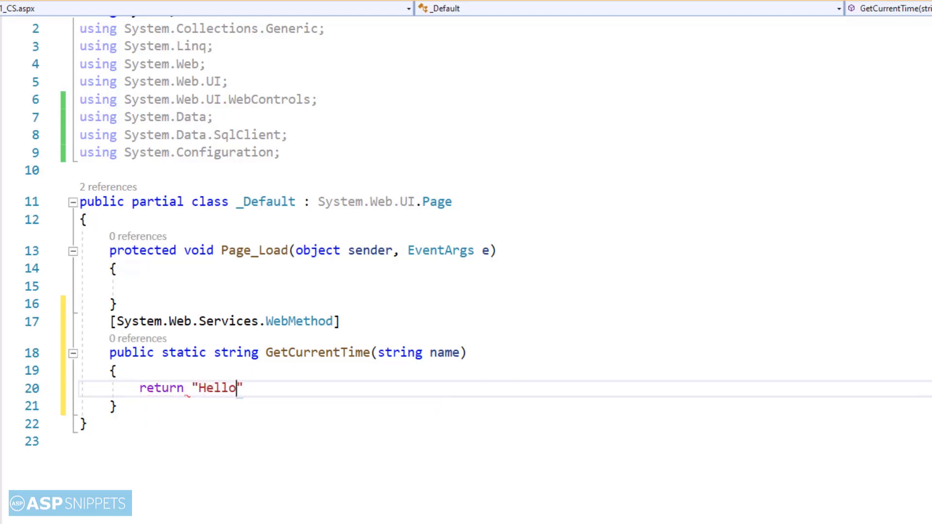
text(")
text( ")
text( + name +)
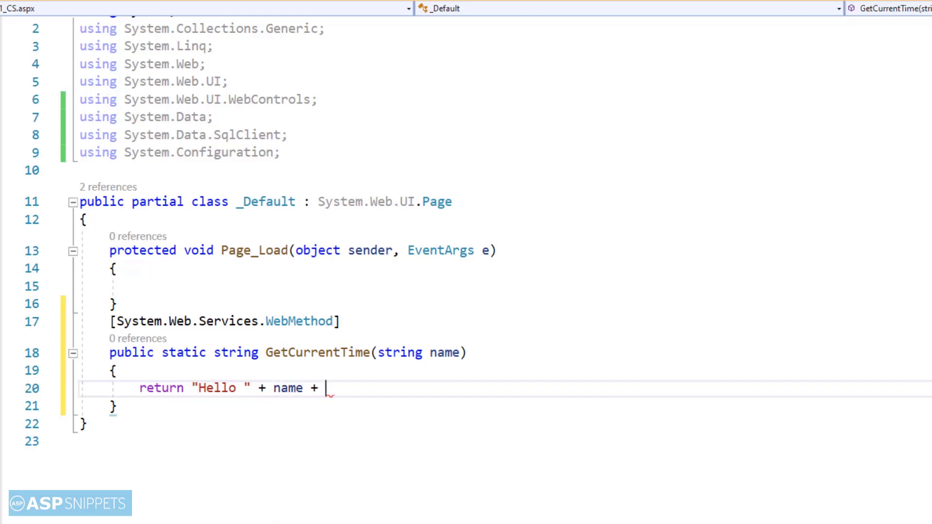
text( Env)
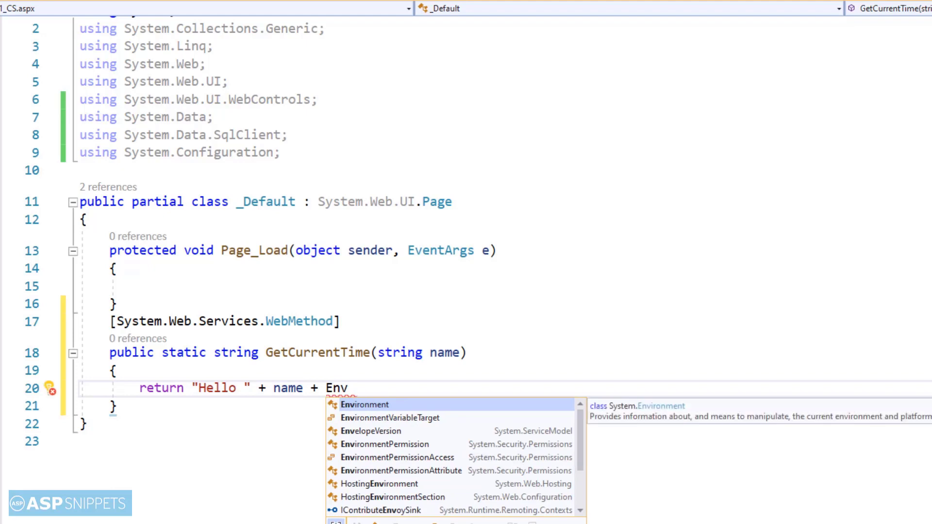
key(Tab)
text(.new)
key(Tab)
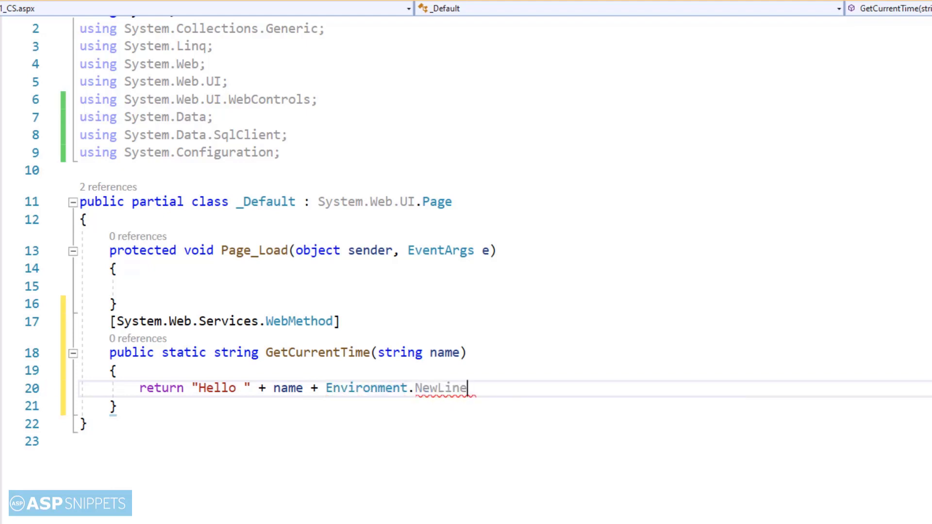
text( +)
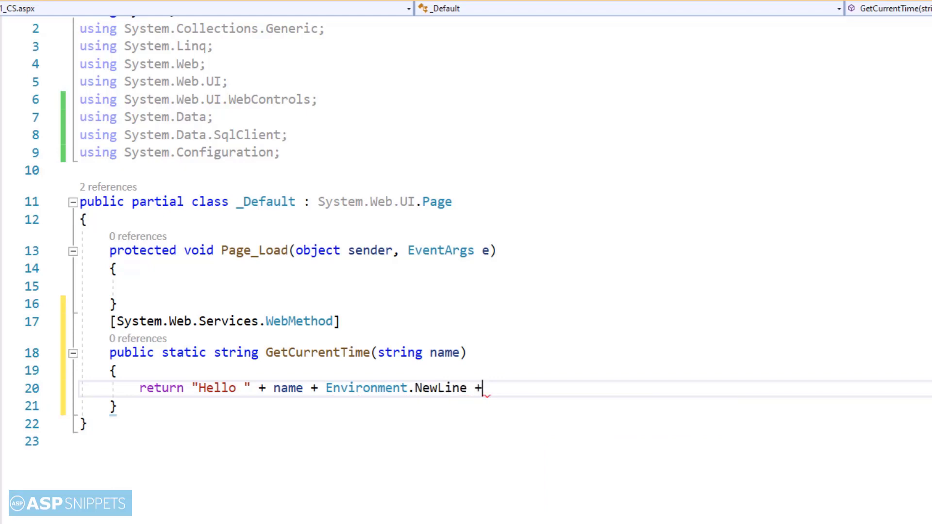
text( "The )
text(Current Time)
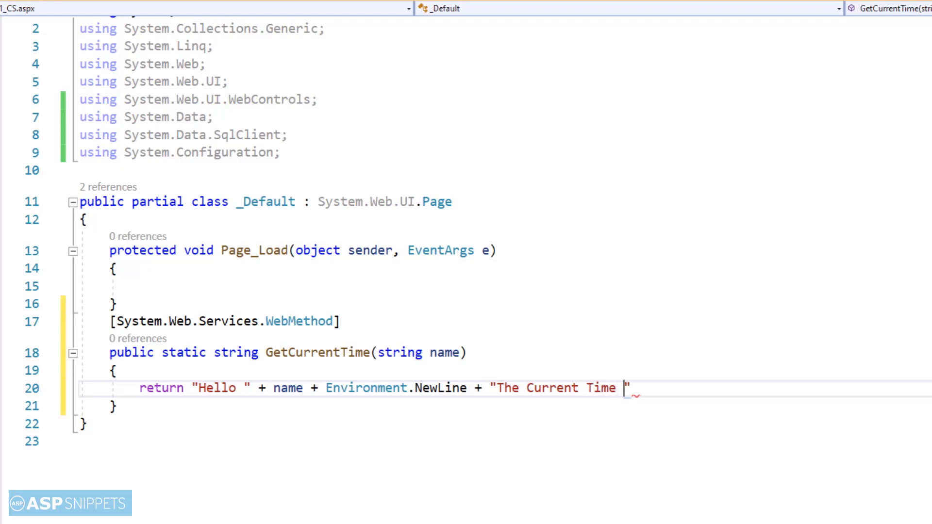
text( is)
text(: " +)
text( Dat)
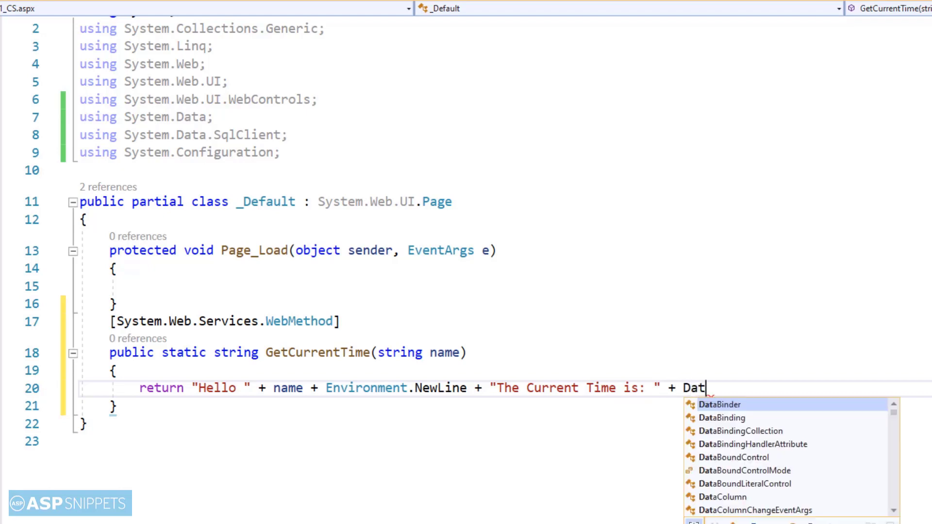
text(eTime)
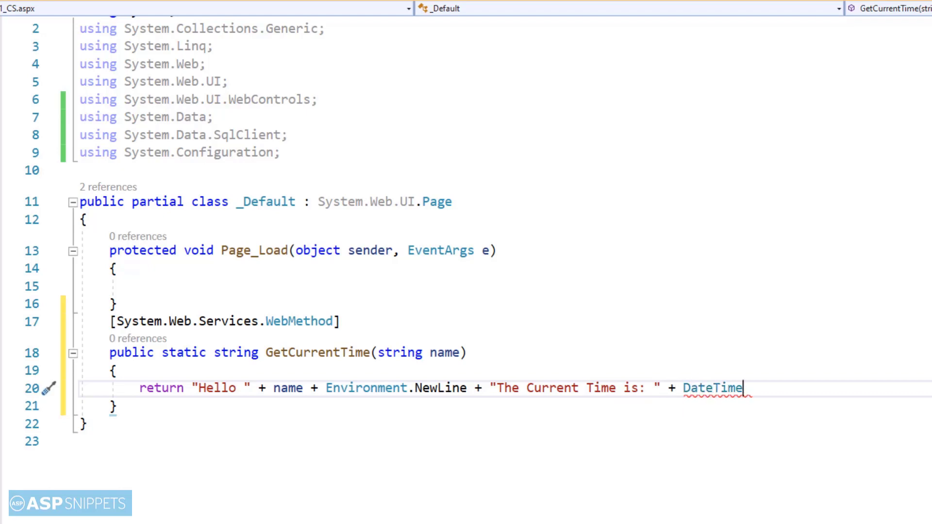
text(.now)
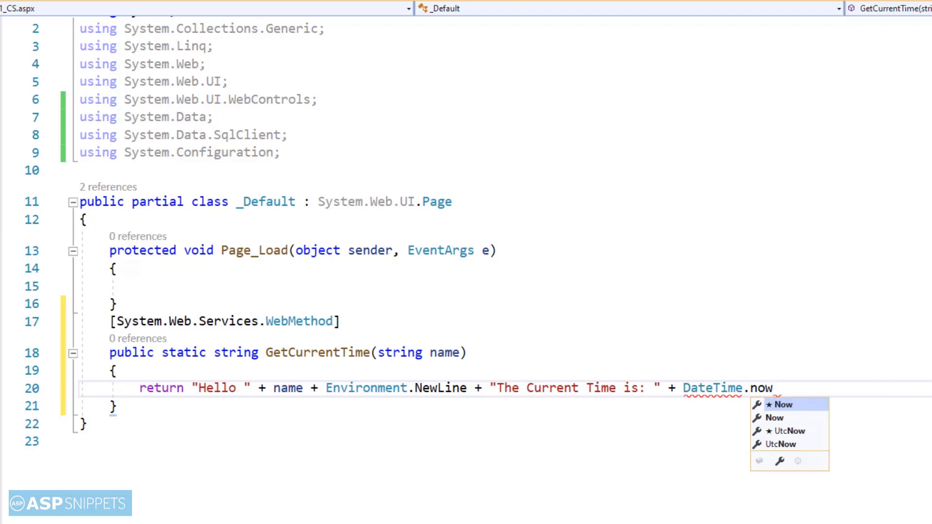
text(.to)
key(Tab)
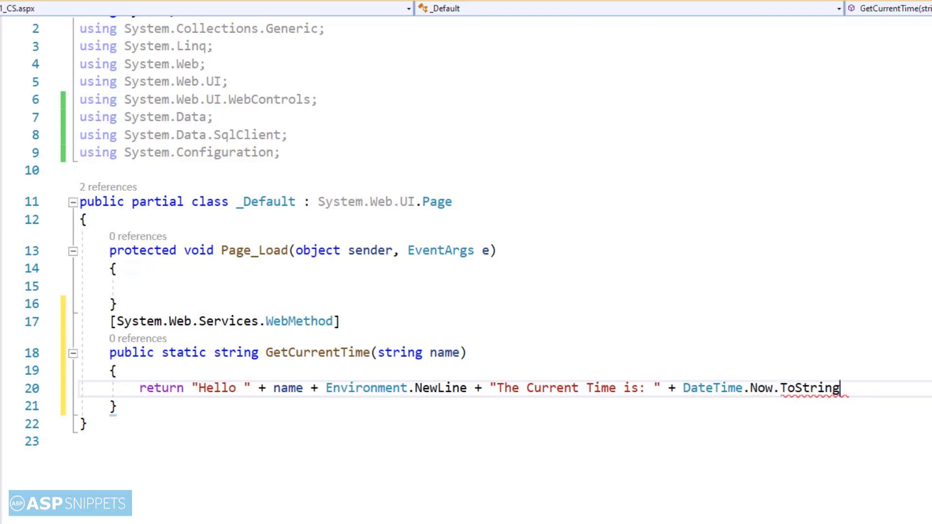
text(();)
key(Down)
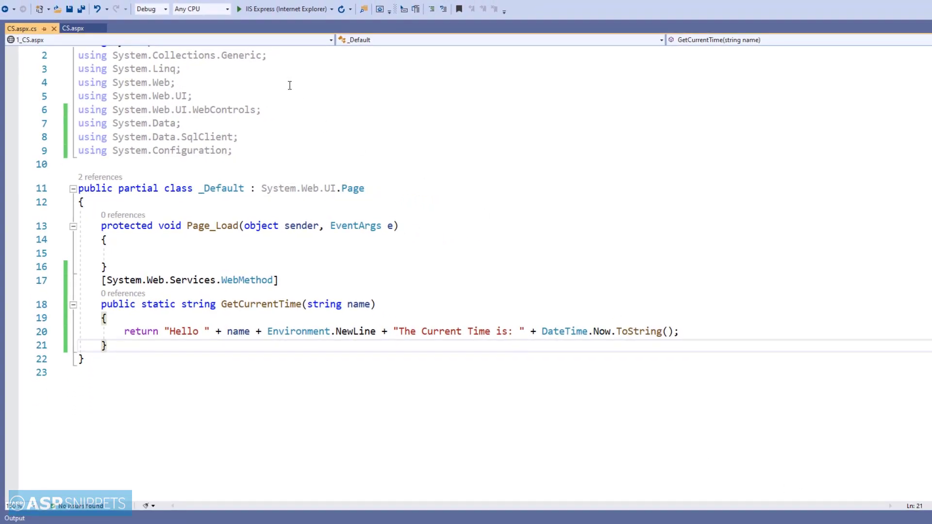
In CS.aspx, add onclick="ShowCurrentTime()" to the btnGetTime button
click(76, 28)
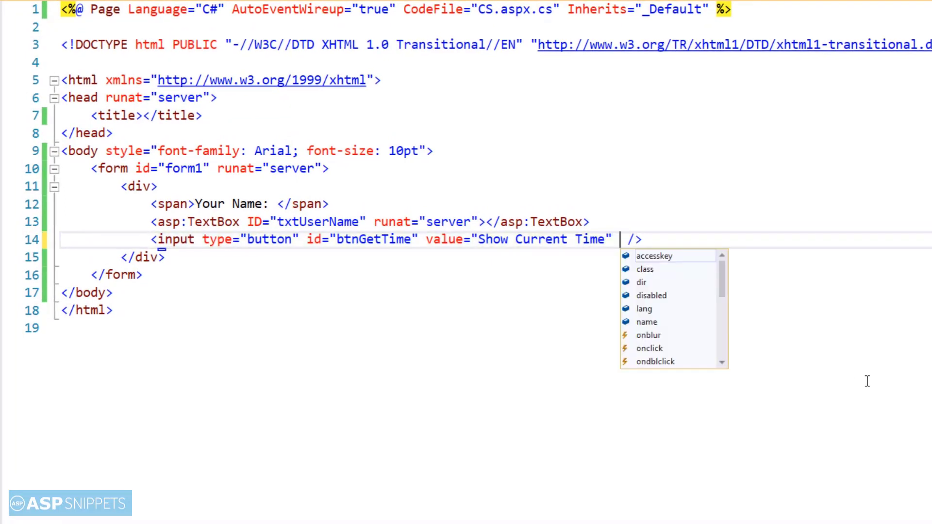
text(onclick)
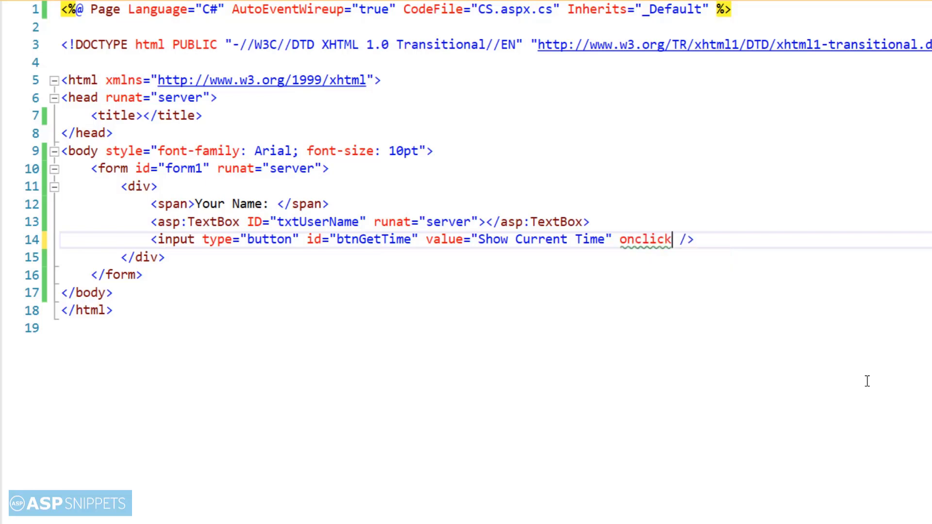
text(="Sh)
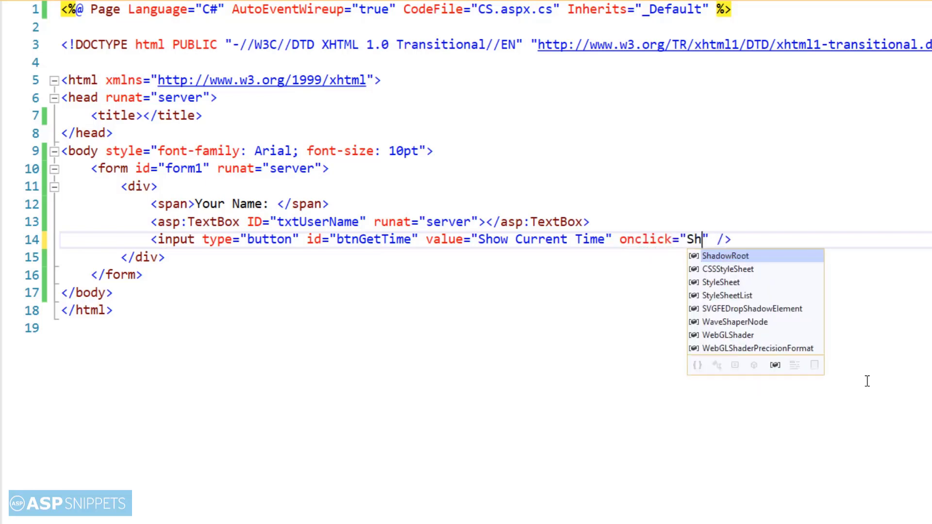
text(owCurrentTime())
key(End)
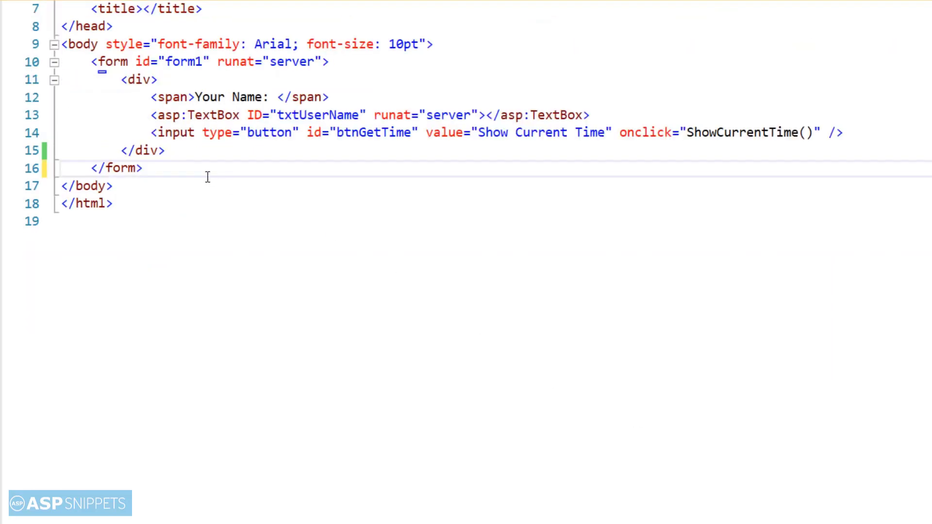
Paste the jQuery 1.8.3 CDN script reference below the closing form tag
click(206, 175)
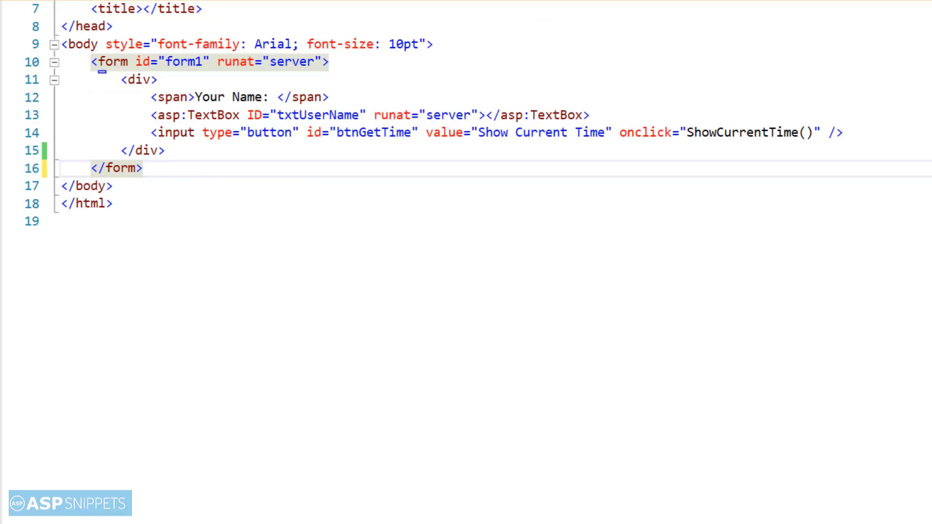
key(Return)
key(ctrl+v)
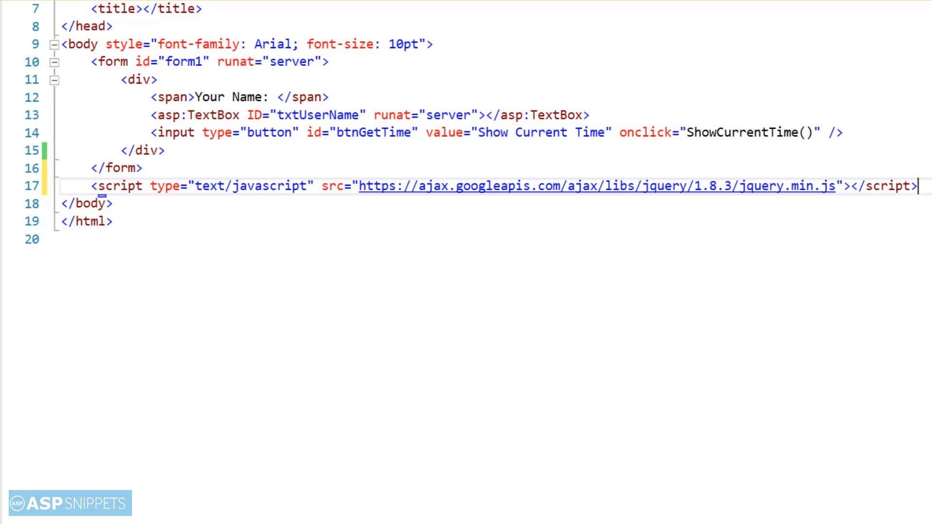
Add an empty text/javascript script block below the jQuery reference
key(Return)
text(<scri)
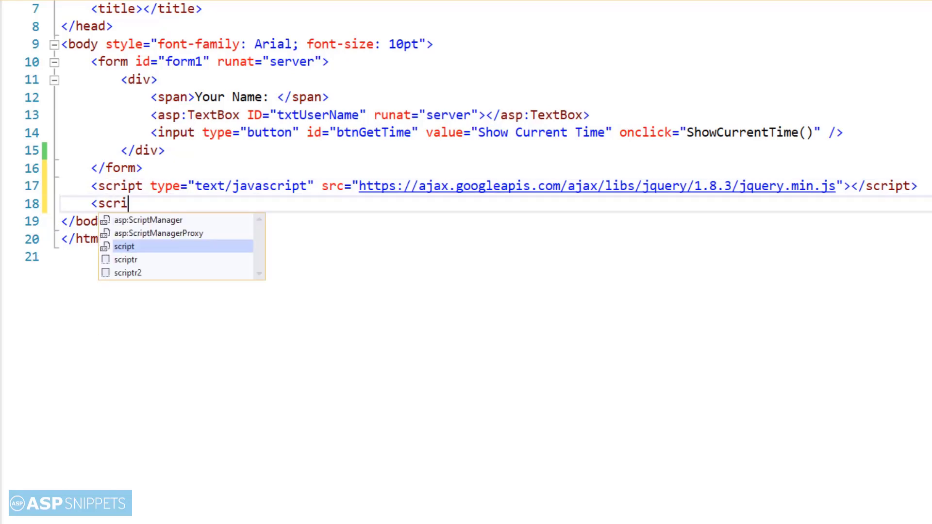
text(pt type)
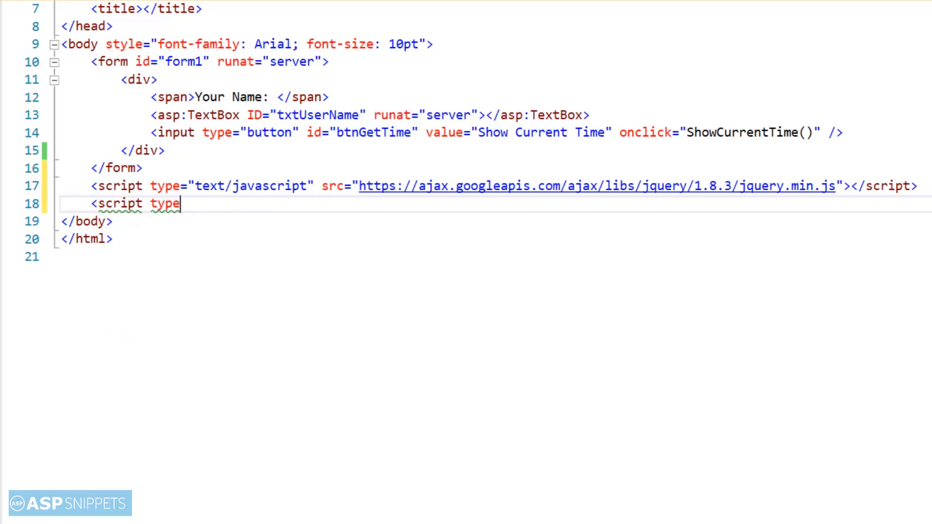
text(=")
key(Down)
key(Down)
key(Tab)
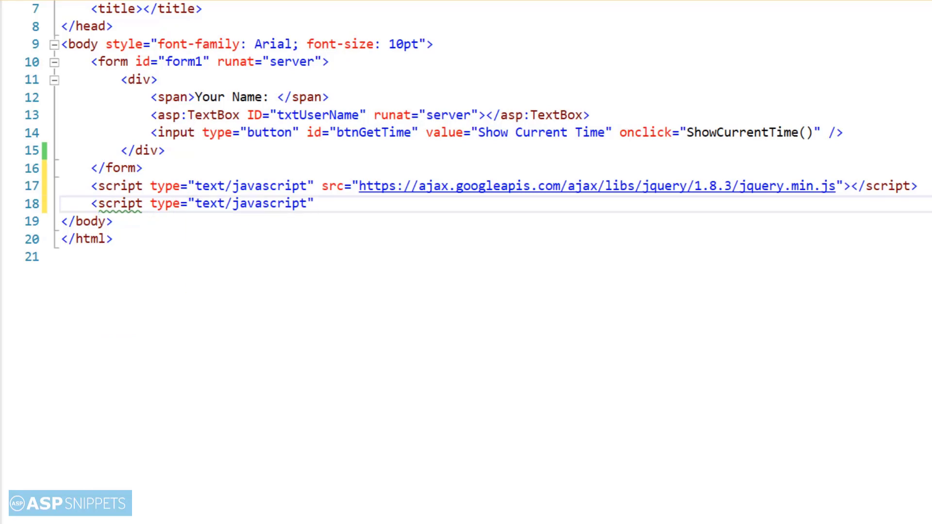
text(>)
key(Return)
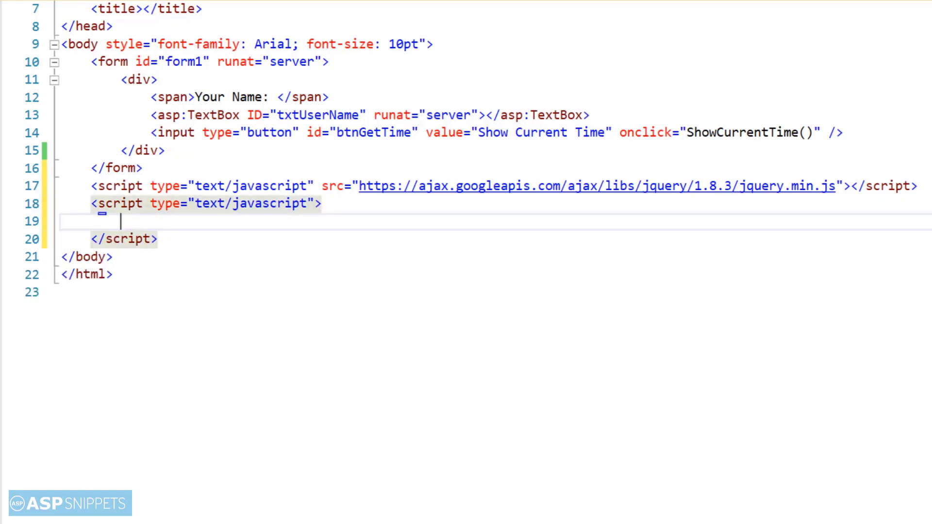
text(functio)
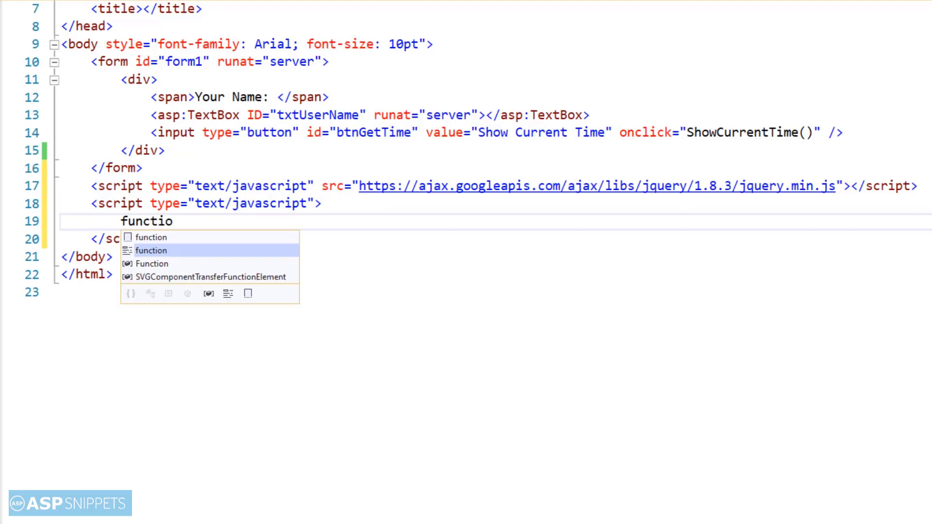
Define ShowCurrentTime with a $.ajax call: type POST, url CS.aspx/GetCurrentTime
key(Escape)
text(n)
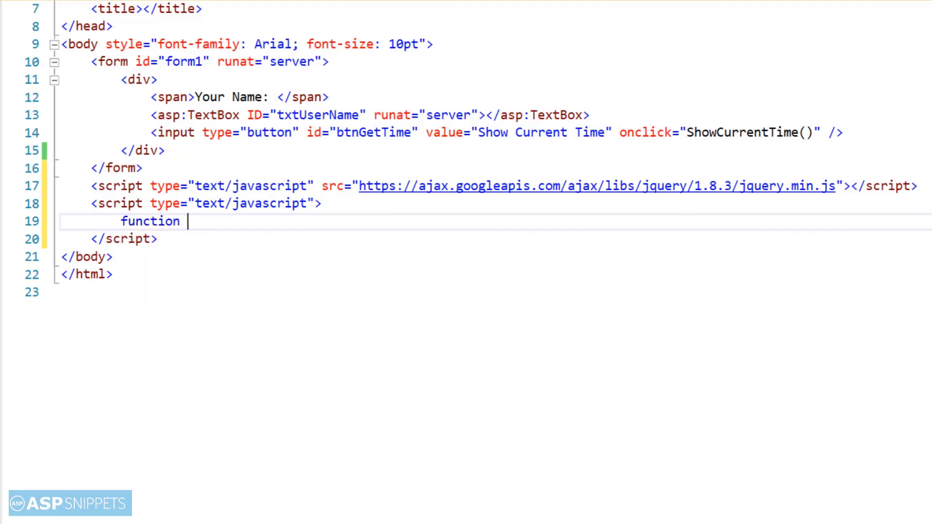
text( ShowCurrentTime)
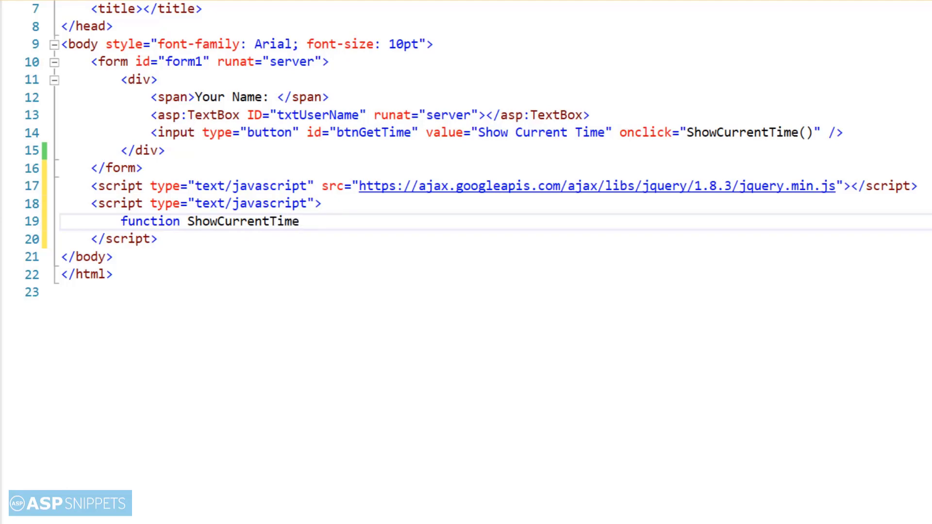
text(()
text() {)
key(Return)
text($.ajax)
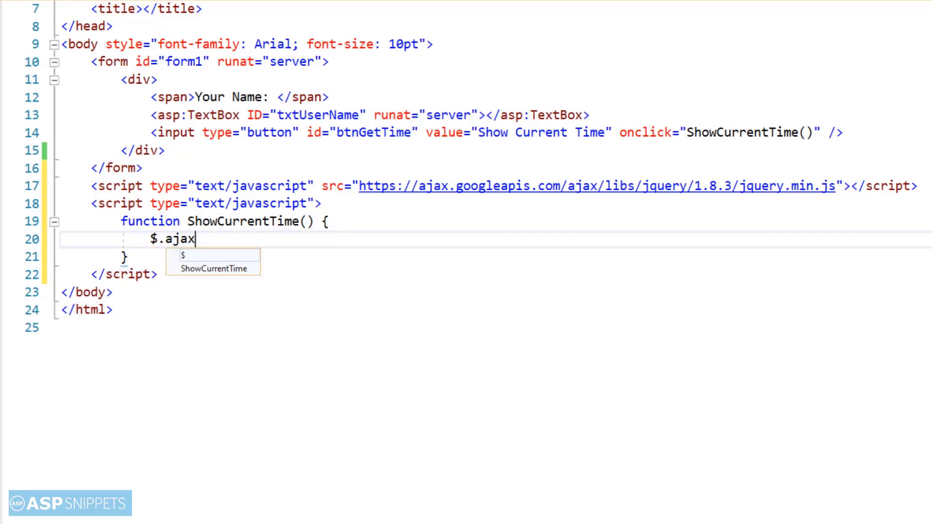
text(({)
key(Return)
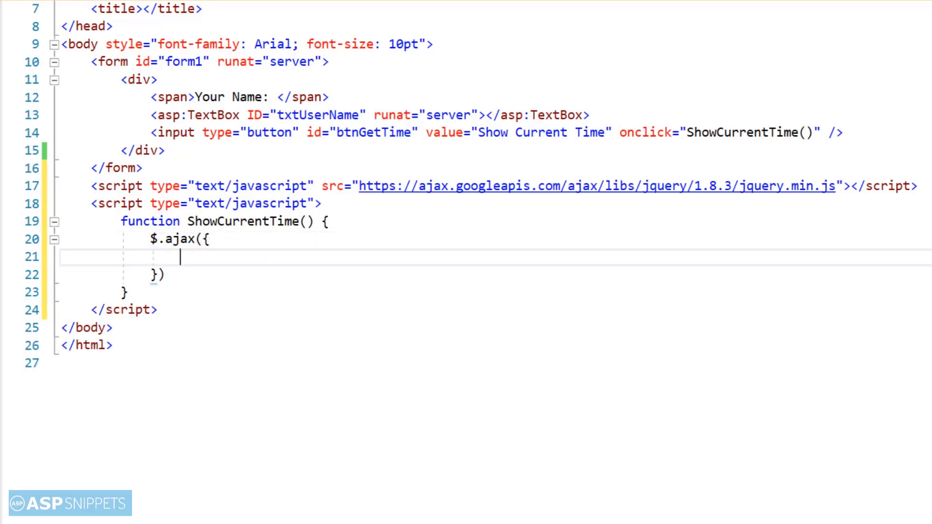
text(typ)
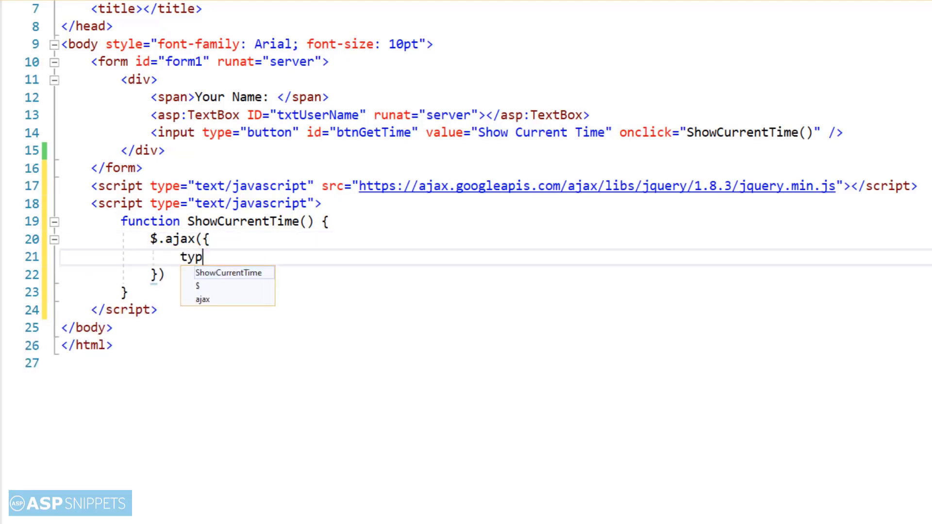
text(e:)
text("")
text(POST)
key(Right)
text(,)
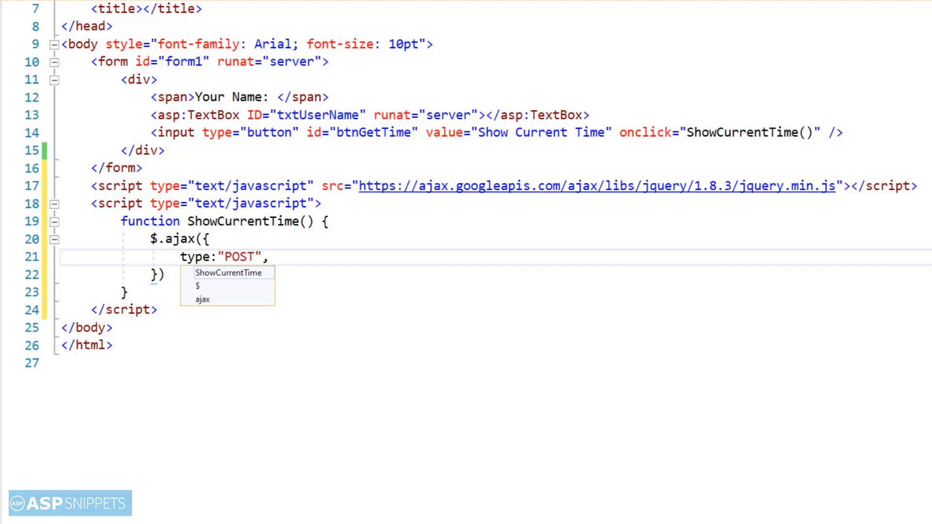
key(Escape)
key(Return)
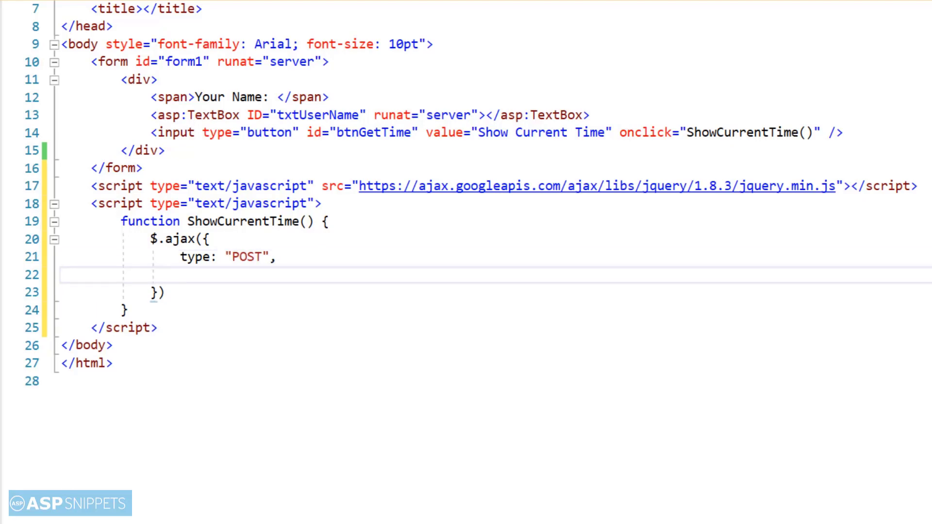
text(url: "CS.aspx)
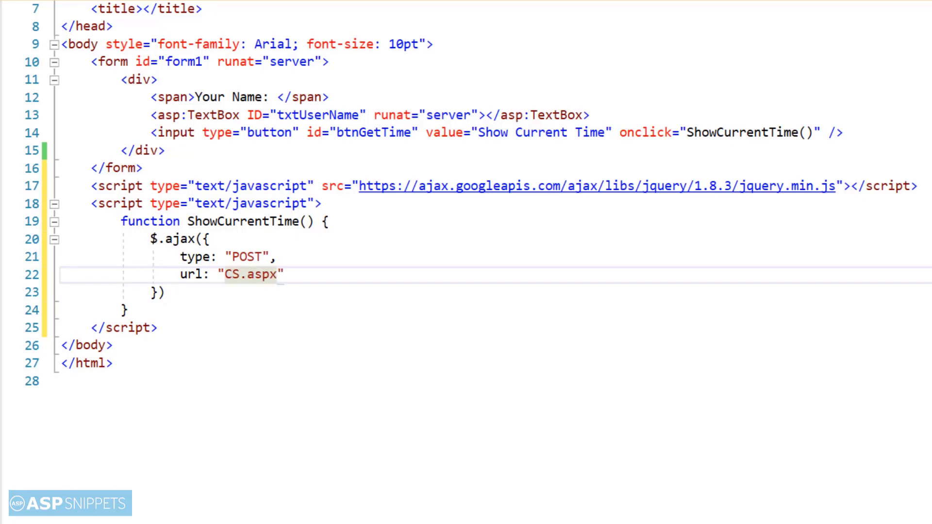
text(/GetCurrentTime",)
Set the data option to a JSON name from the txtUserName ClientID [0].value
key(Return)
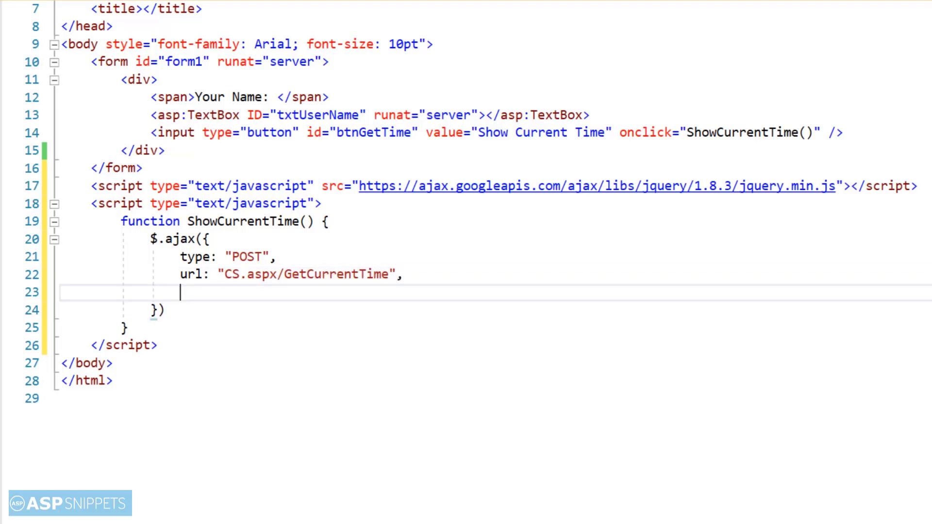
text(data: '')
key(Left)
text({name)
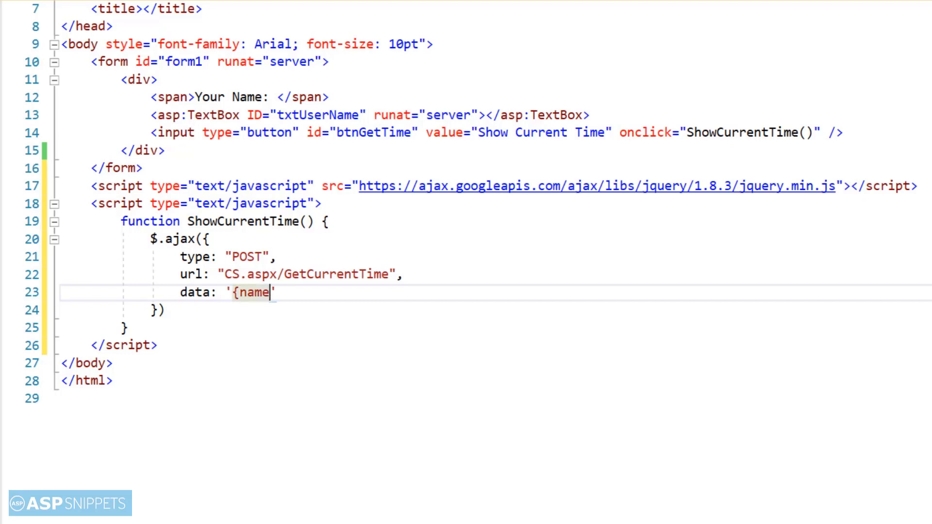
text(: "' + $)
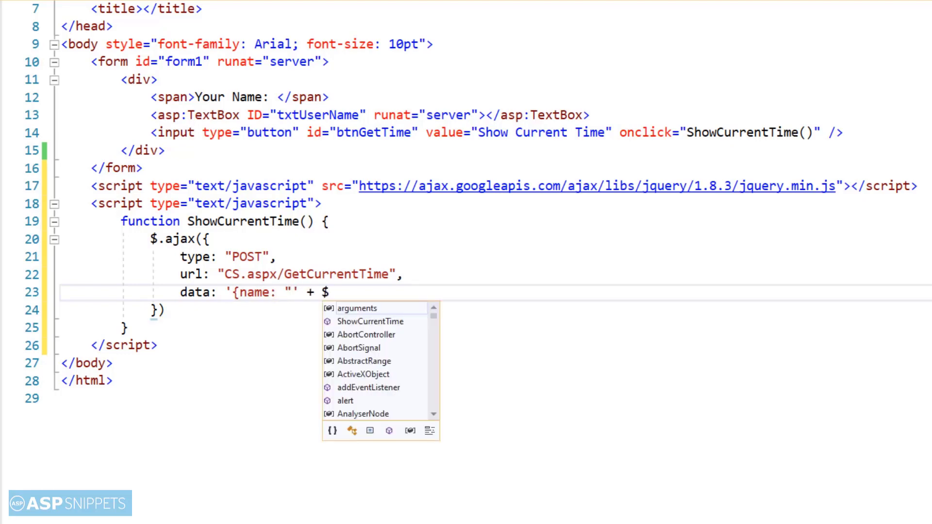
text(()
text("#)
text(<%%>)
key(Left)
key(Left)
key(Escape)
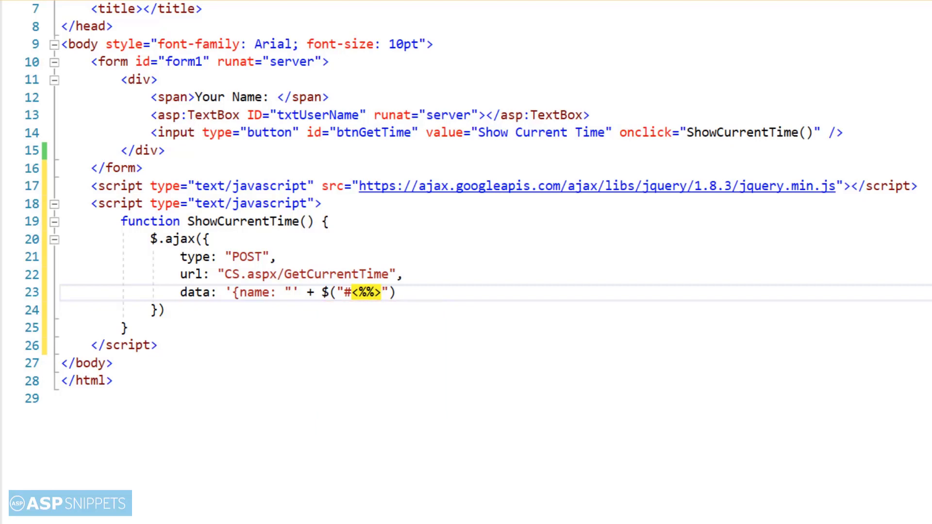
text(=txt)
key(Tab)
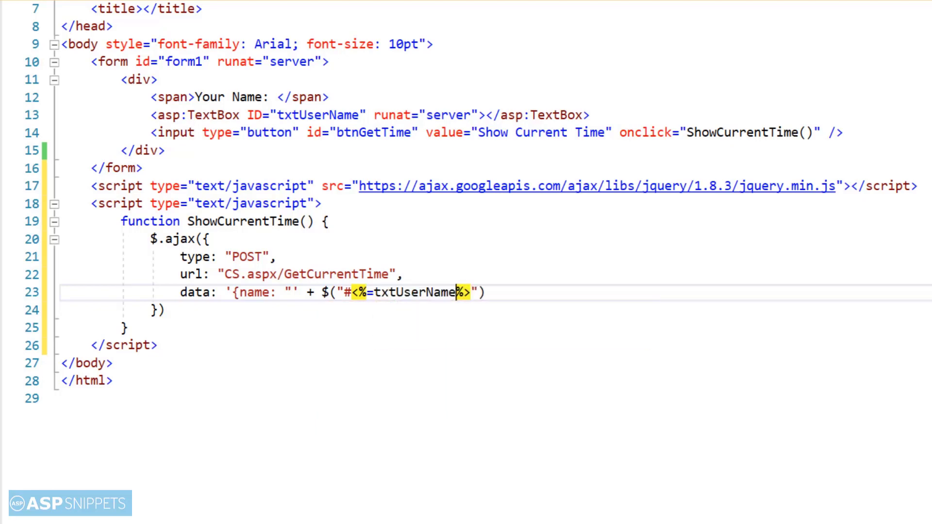
text(.Clie)
key(Tab)
key(Right)
key(Right)
key(Right)
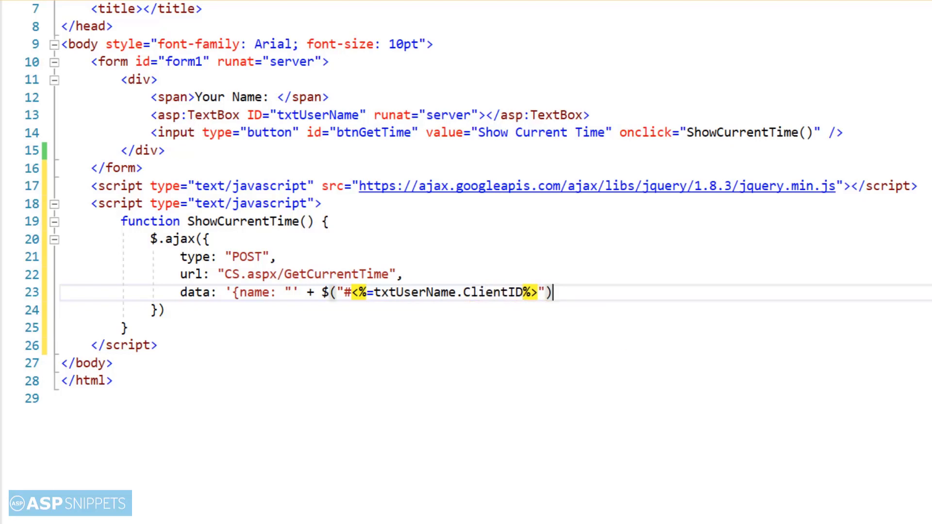
text([0].value)
key(Escape)
text(+ '')
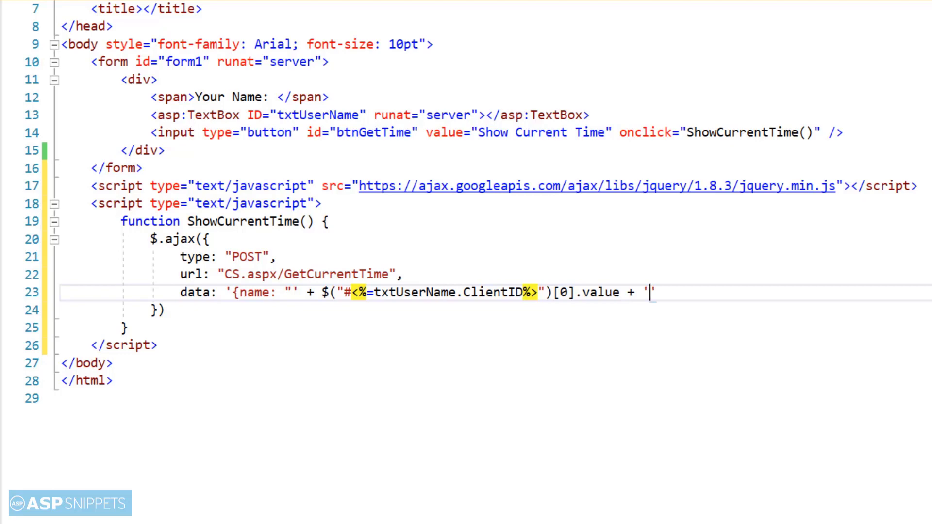
text(" })
key(Right)
text(,)
key(Return)
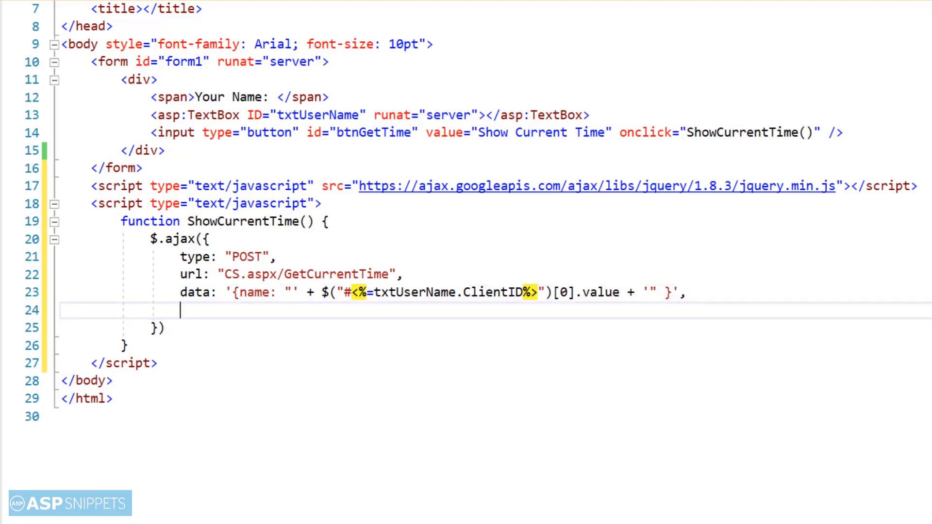
text(contentType: )
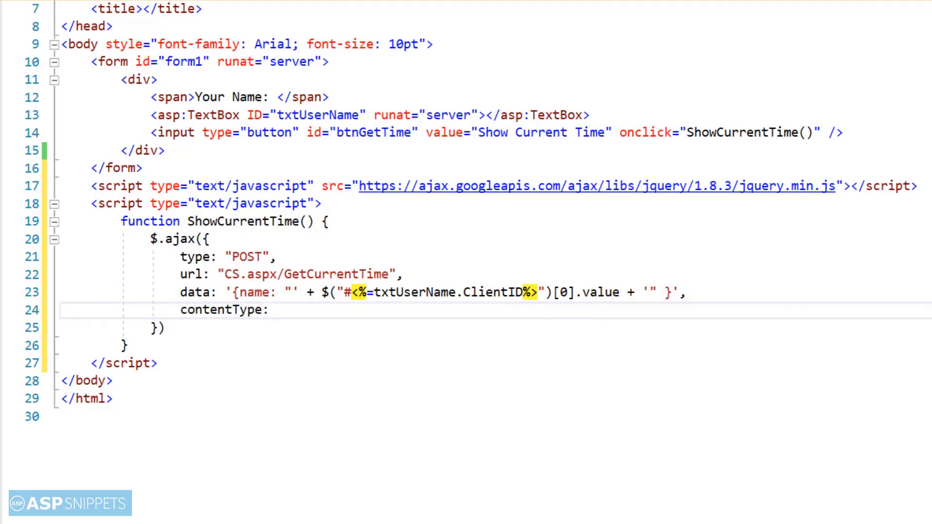
text(")
text(application/json; charset)
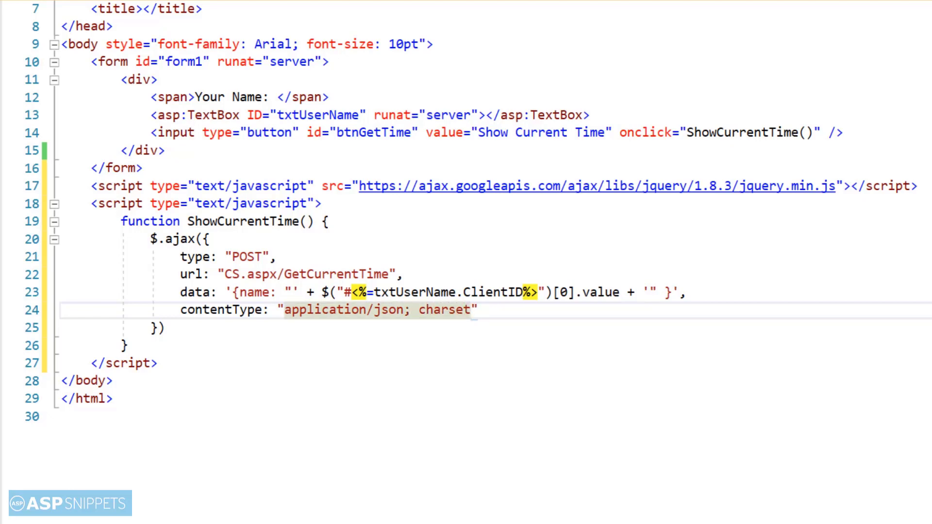
text(=utf-8)
Set contentType application/json; charset=utf-8, dataType json, and success OnSuccess
key(End)
text(,)
key(Return)
text(da)
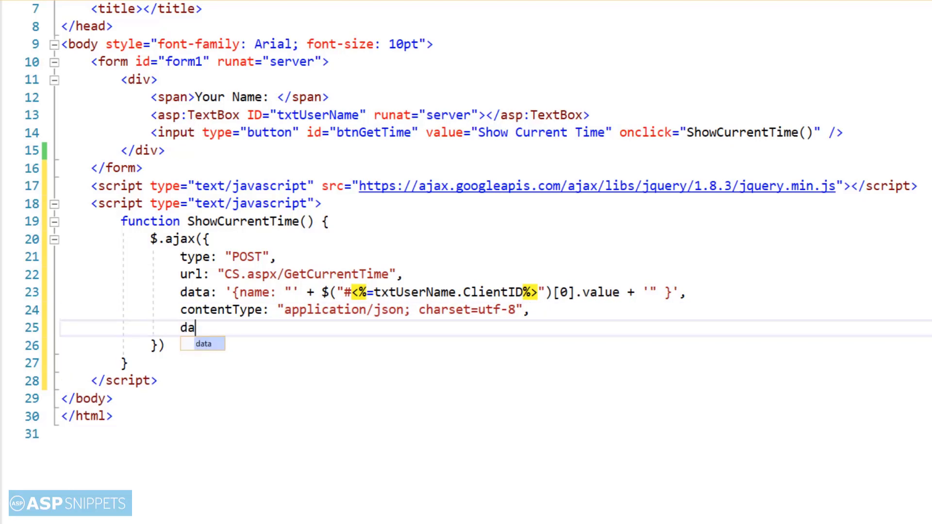
text(taType:)
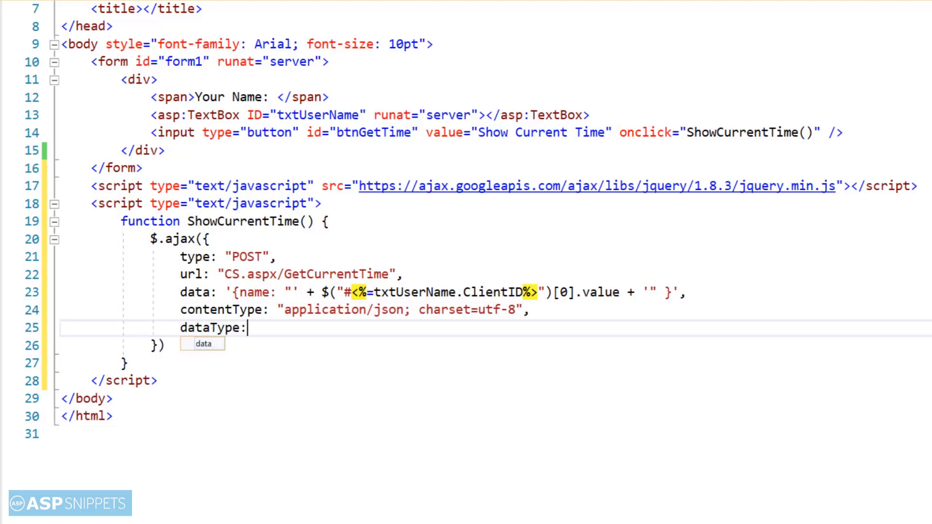
text( "")
key(Left)
text(json)
key(End)
text(,)
key(Return)
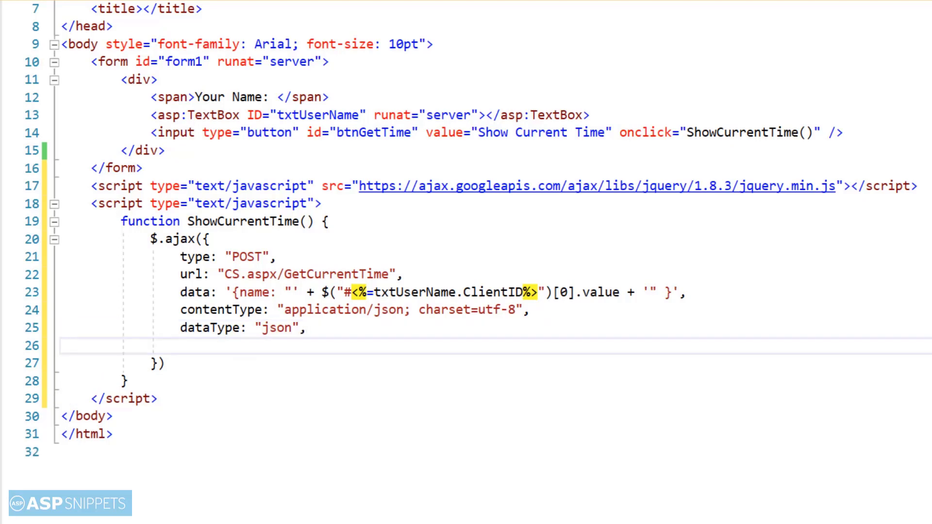
text(success)
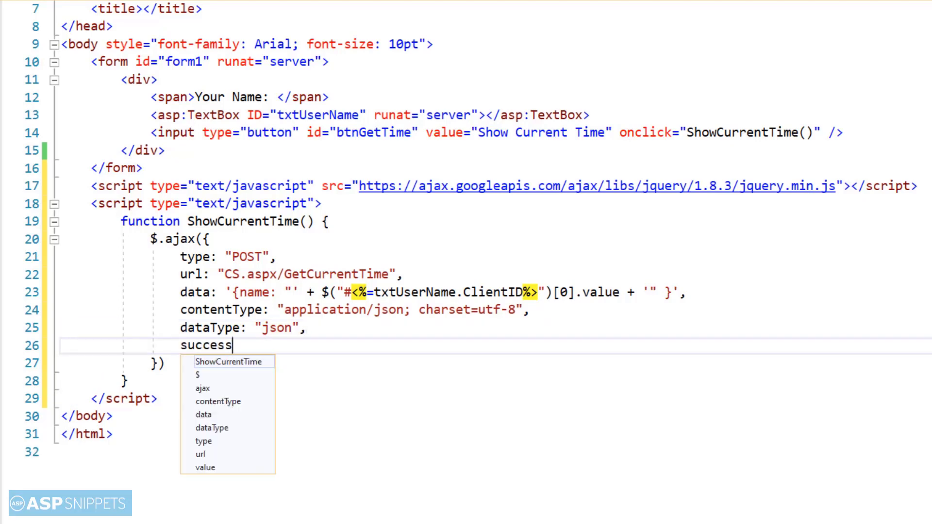
text(: OnSuccess,)
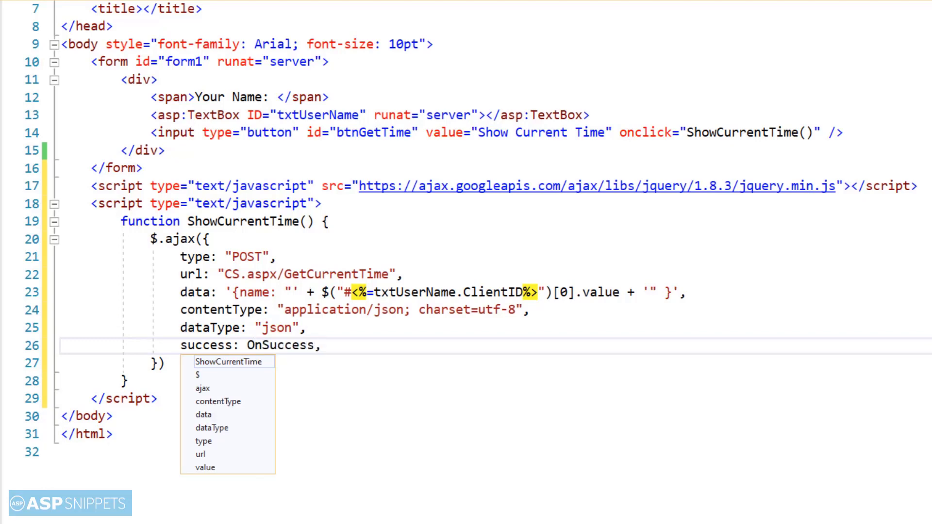
Add a failure handler alerting response.d and close the $.ajax call
key(Return)
text(fail)
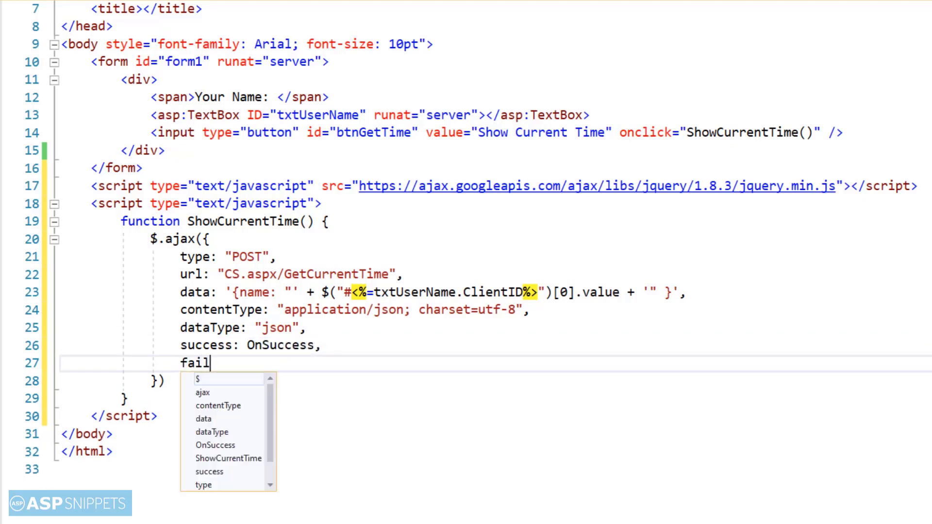
text(ure: function (response))
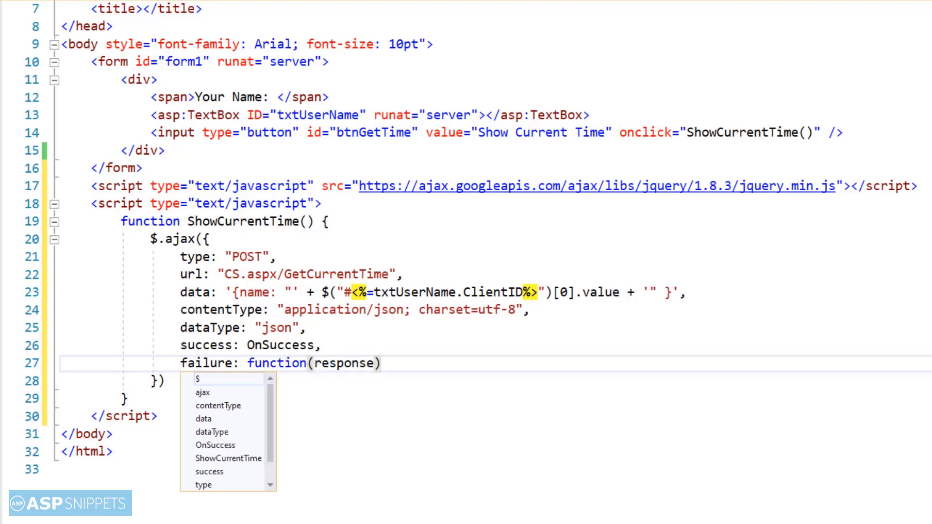
text( {)
key(Return)
text(alert(response.d))
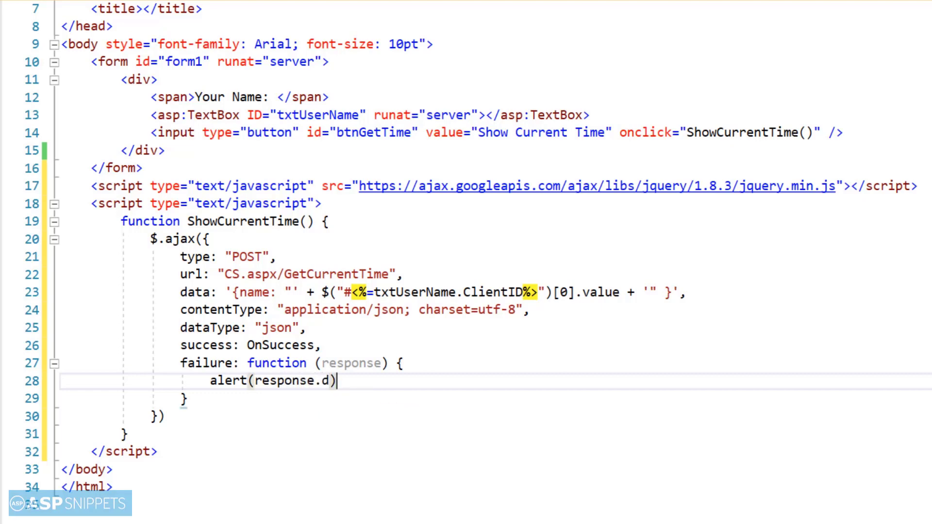
text(;)
key(Down)
key(Down)
text(;)
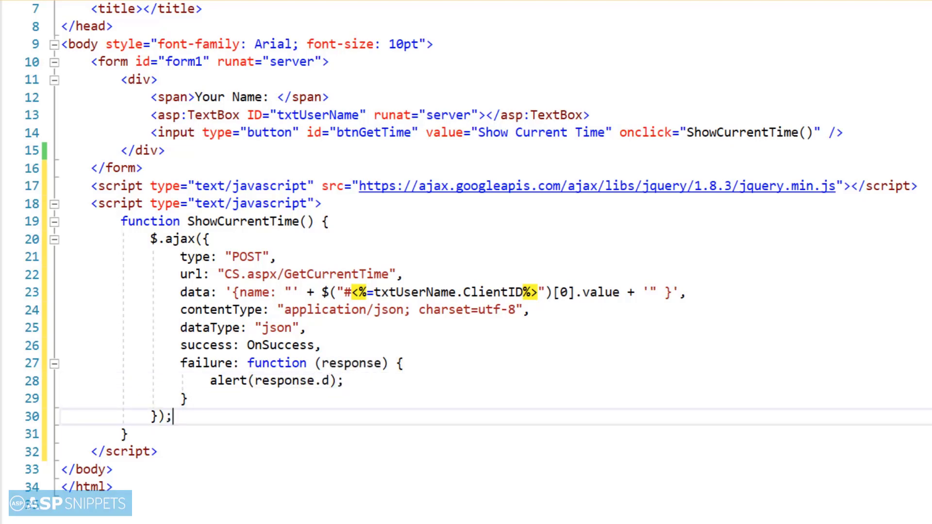
key(Down)
key(Return)
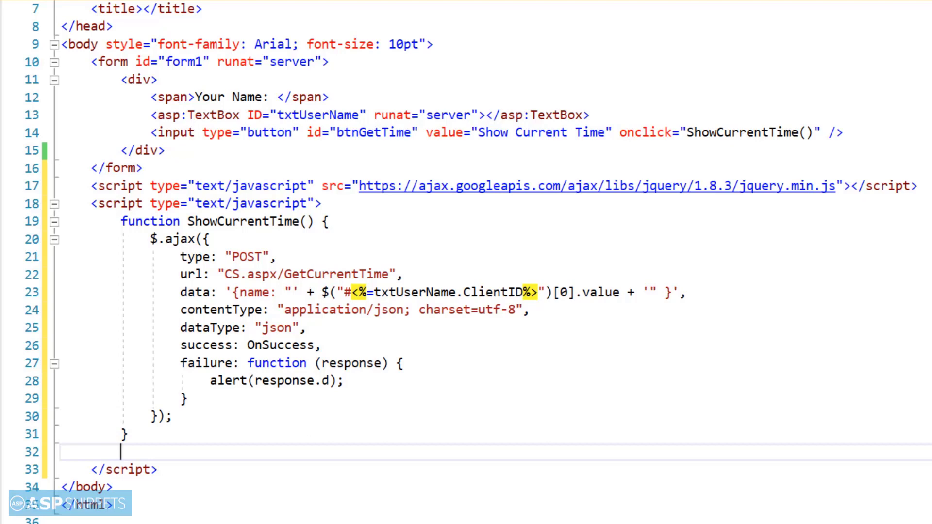
scroll(467, 292, down, 3)
text(func)
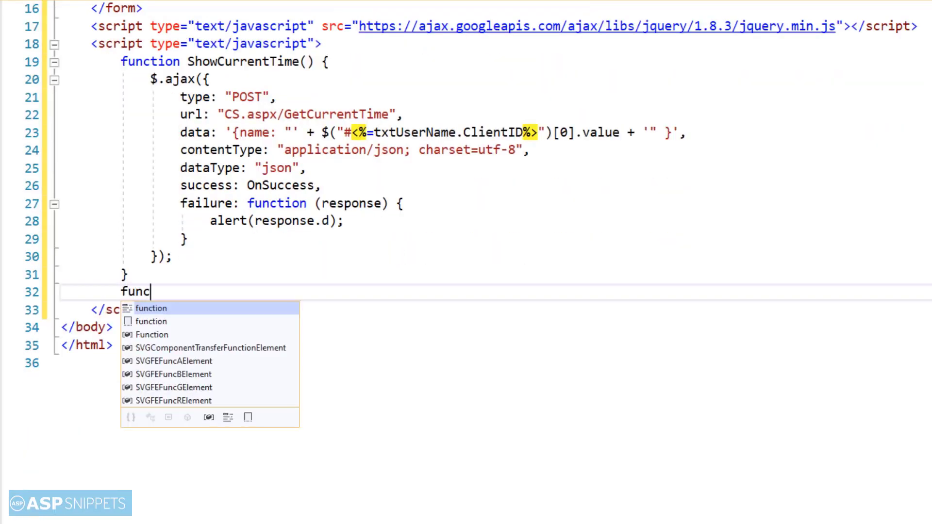
text(tion)
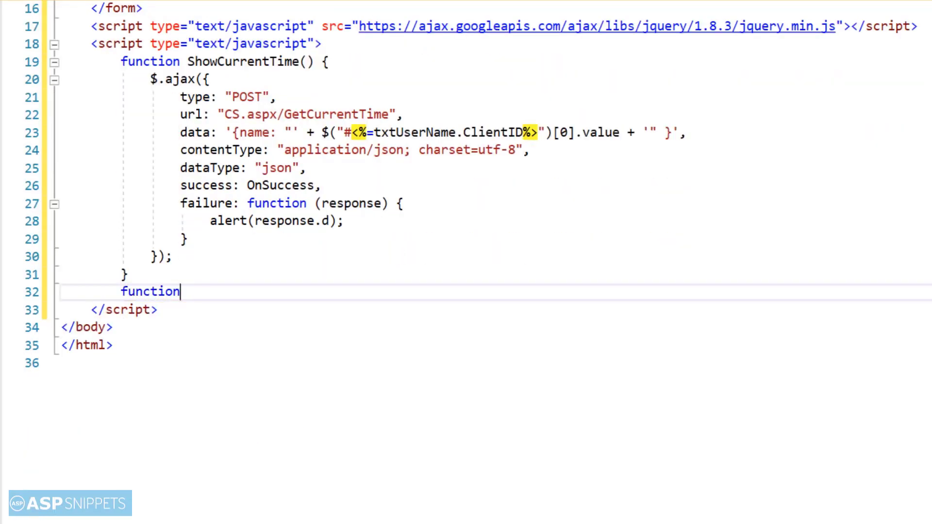
text( OnSuccess)
text(()response)
text( {)
Add an OnSuccess(response) function that alerts response.d, then save the page
key(Return)
text(aler)
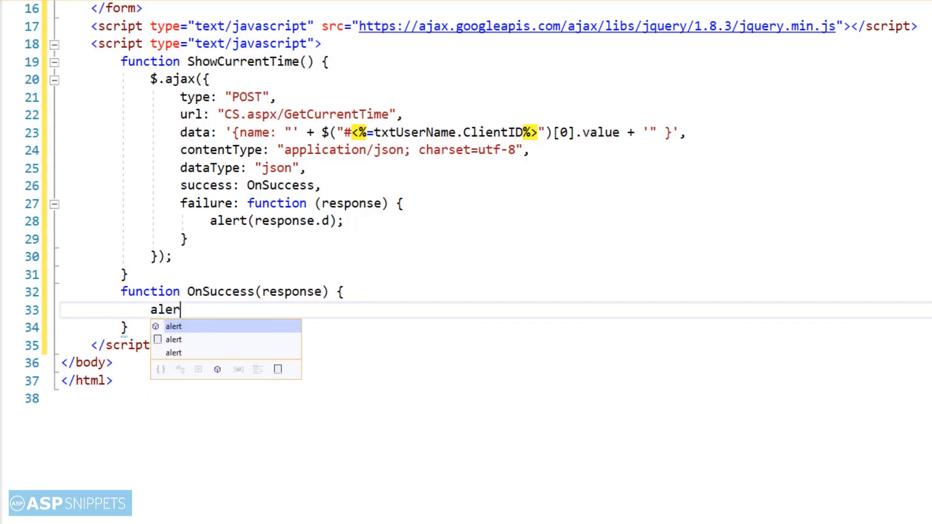
text(t(response.d);)
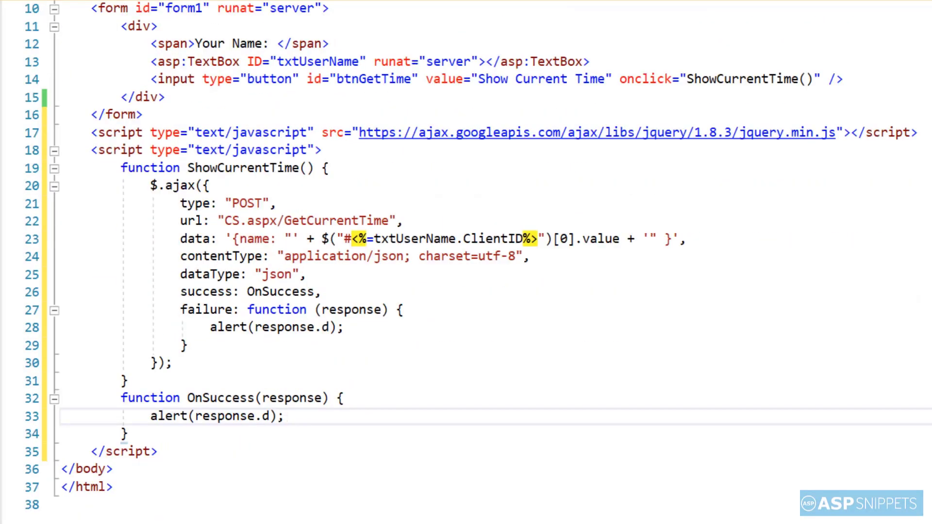
key(Down)
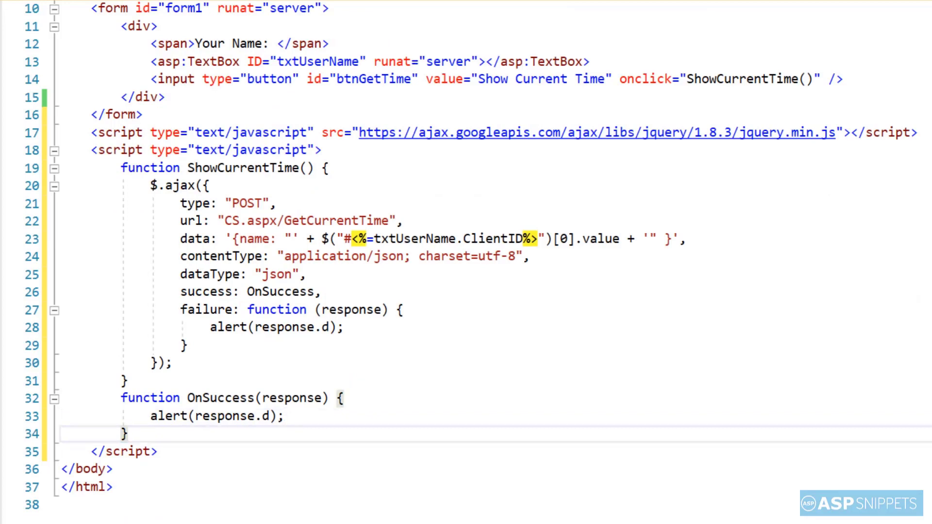
key(ctrl+s)
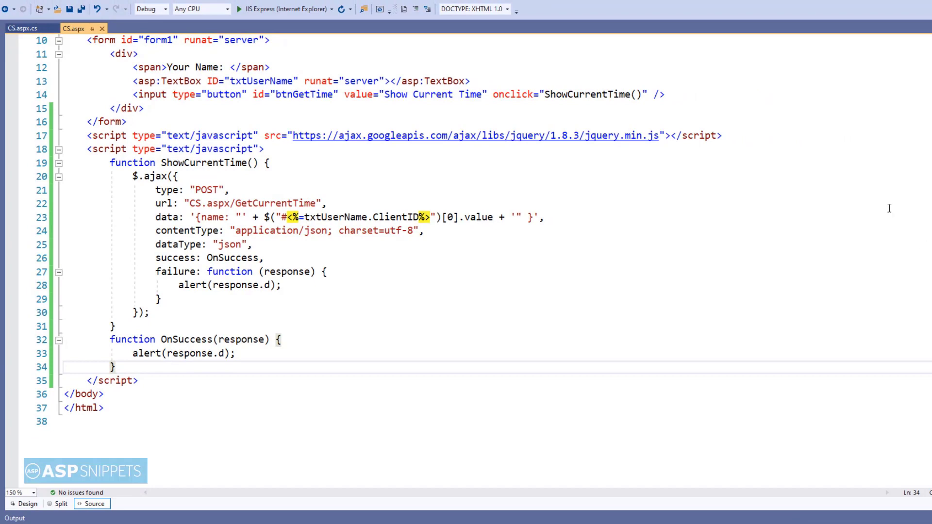
Run CS.aspx in Internet Explorer, enter 'Mudassar', and request the Show Current Time greeting
click(284, 9)
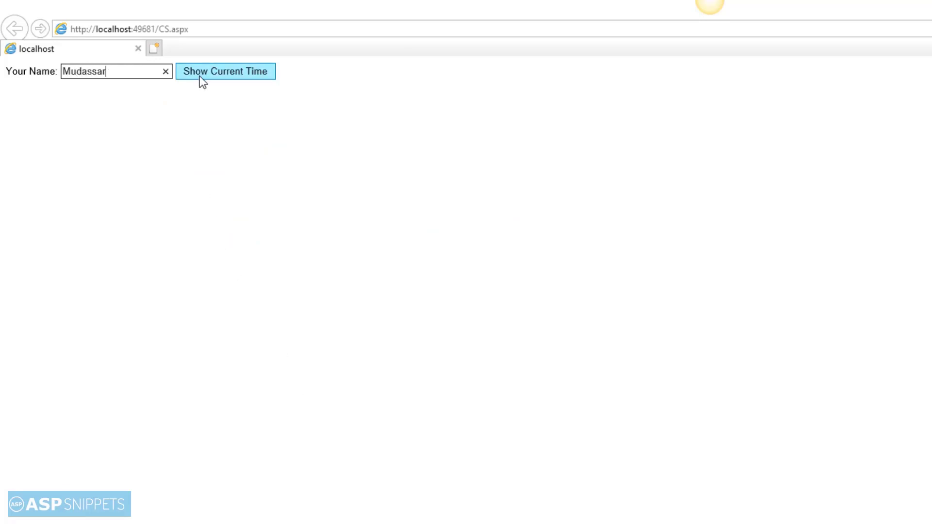
click(200, 75)
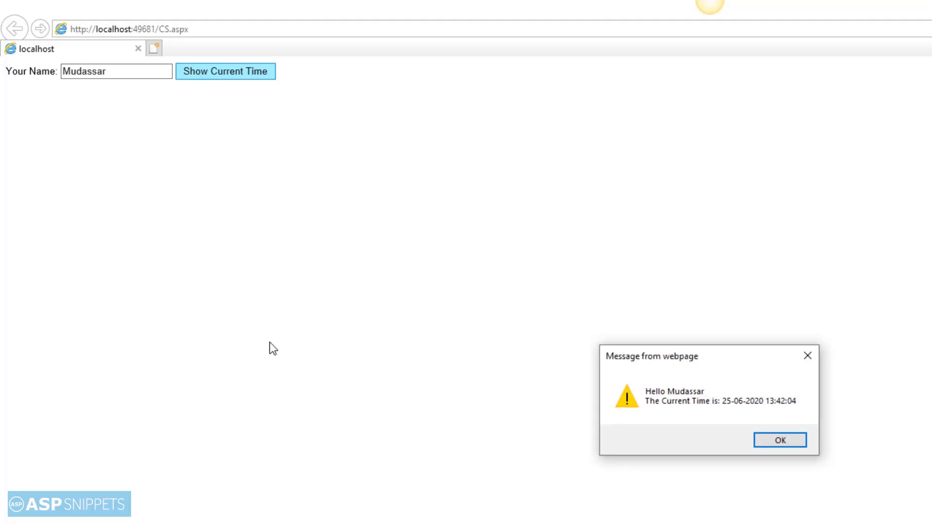